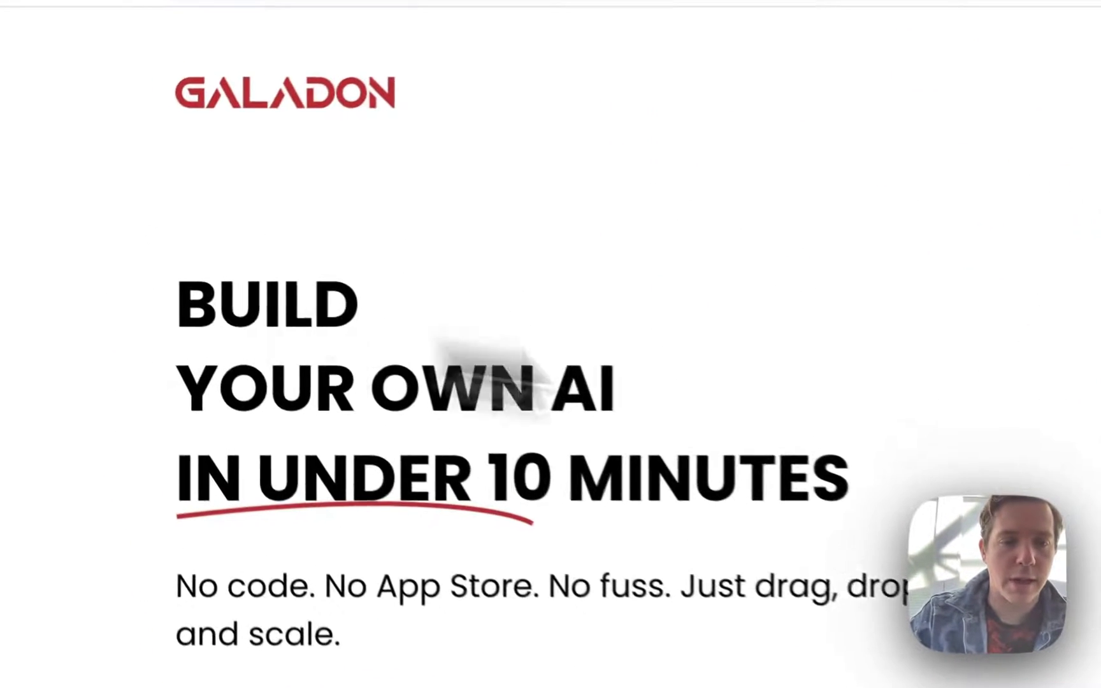
# Scroll the Galadon.io homepage past the testimonials to the Feature 1 No-Code AI Integration section.
pyautogui.scroll(-5, 828, 367)
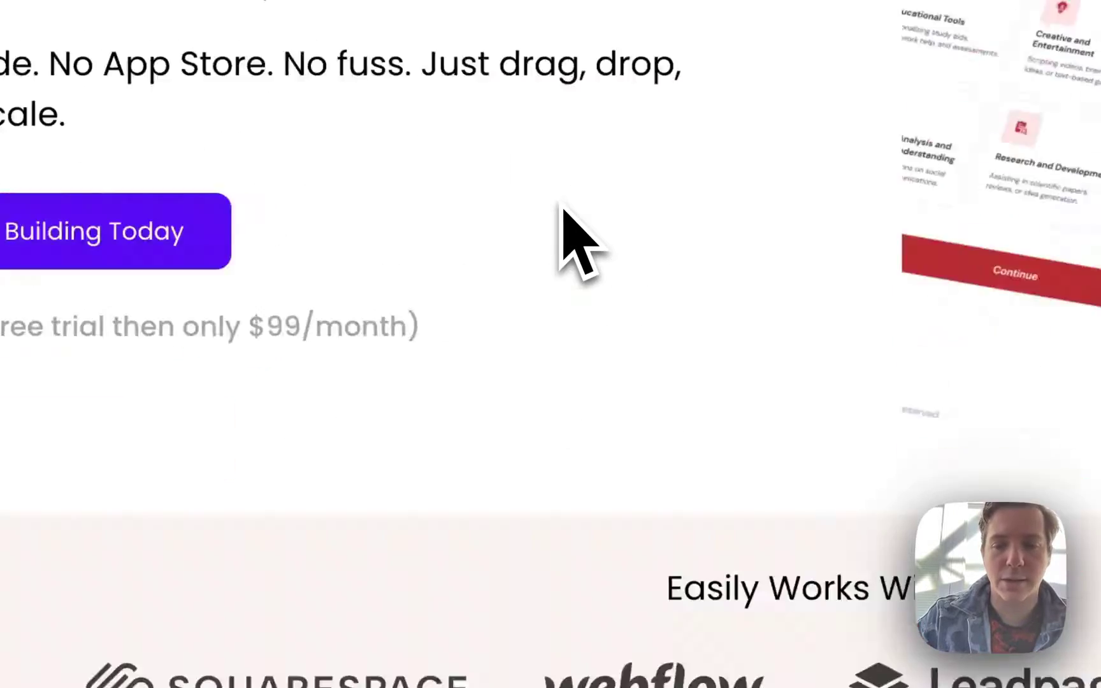
pyautogui.scroll(-15, 564, 210)
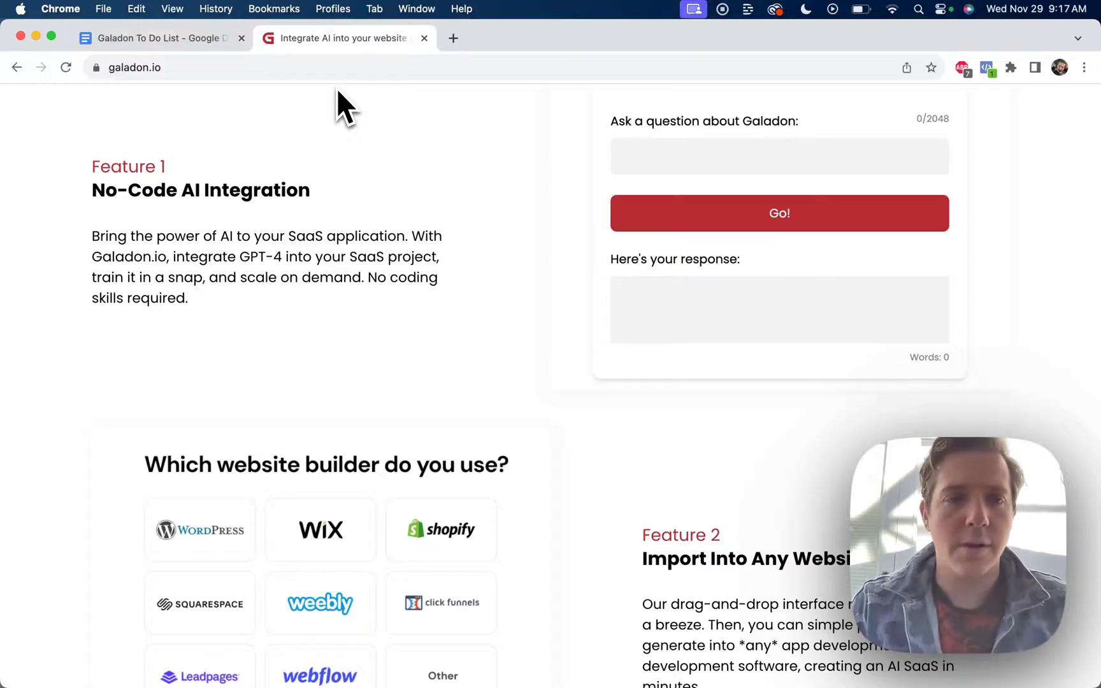
# Mark the A/B tests for Sales Directors task in the To Do List, then review the Cold Email Campaigns doc.
pyautogui.click(210, 49)
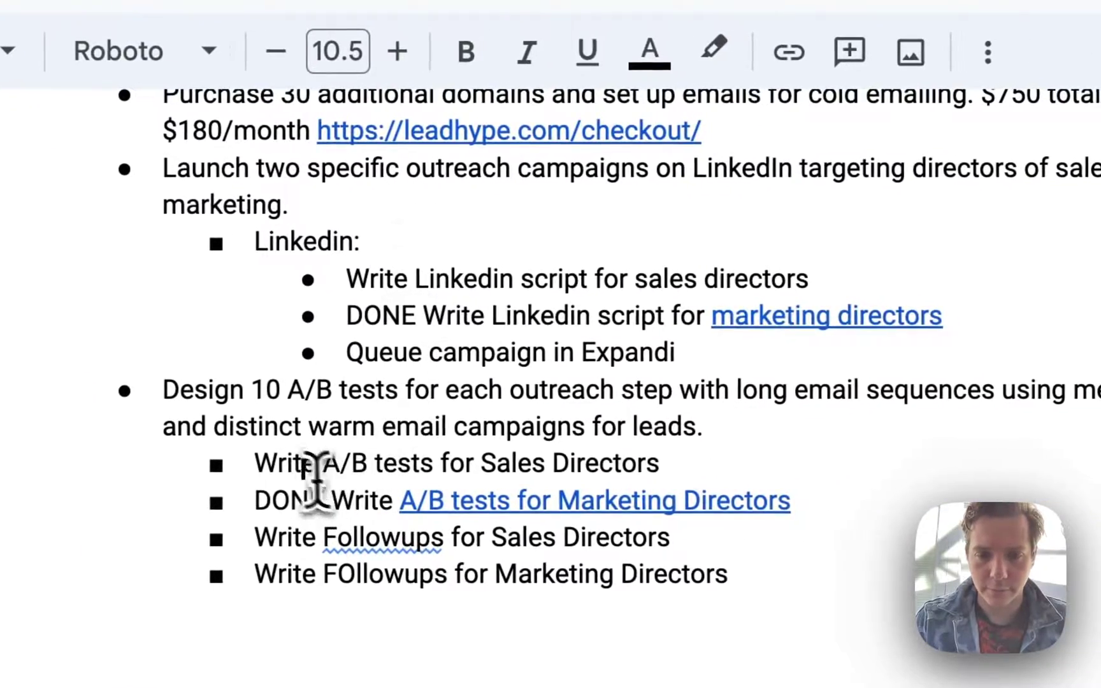
pyautogui.moveTo(303, 465); pyautogui.dragTo(648, 464)
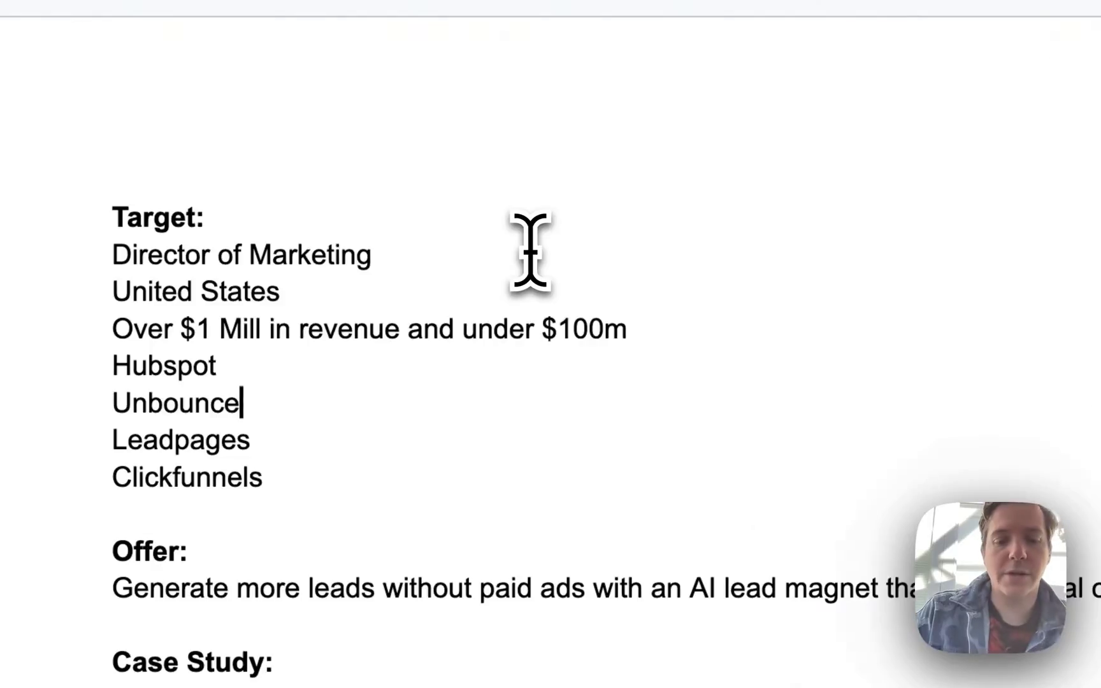
pyautogui.scroll(-15, 530, 246)
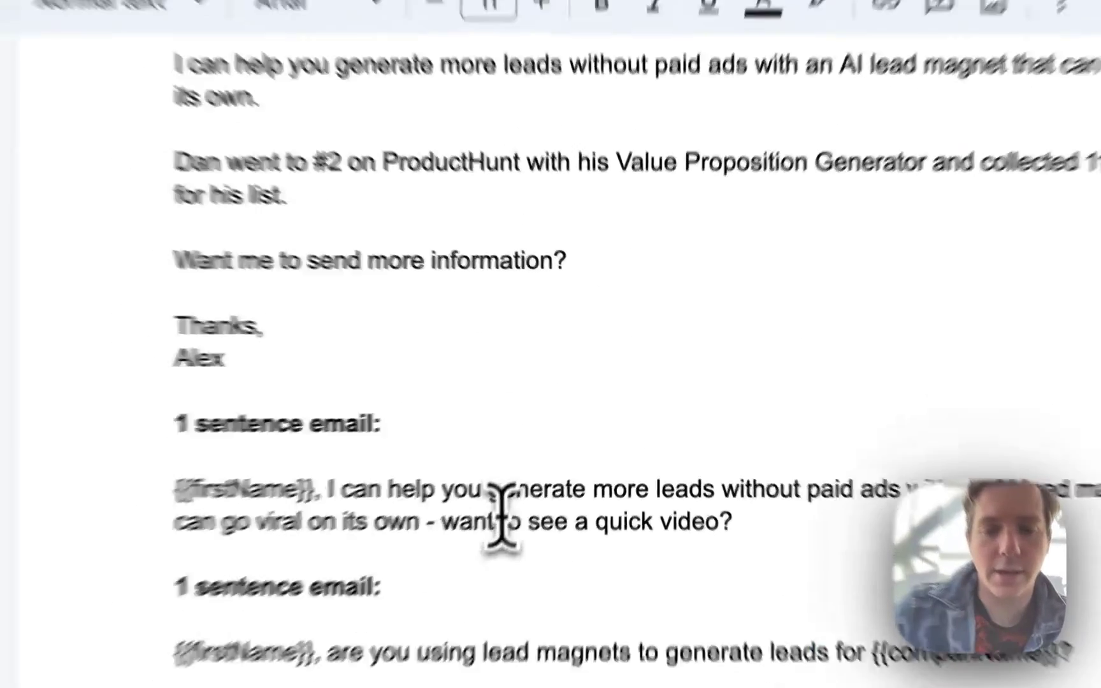
pyautogui.scroll(-10, 516, 474)
pyautogui.scroll(-5, 615, 428)
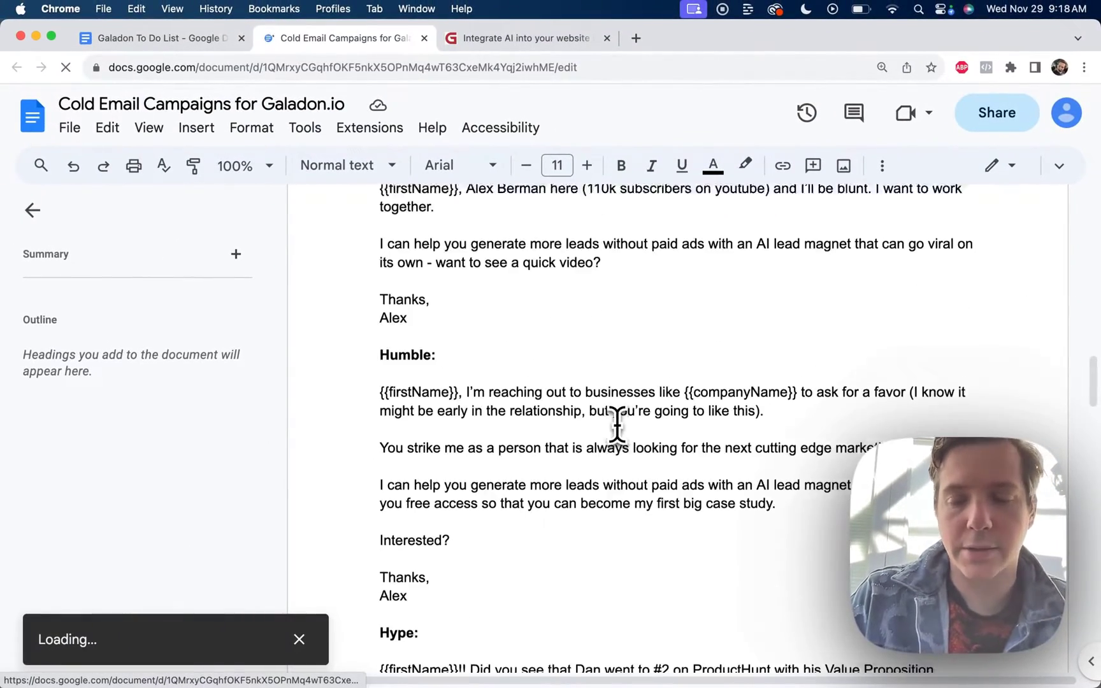
pyautogui.scroll(11, 441, 376)
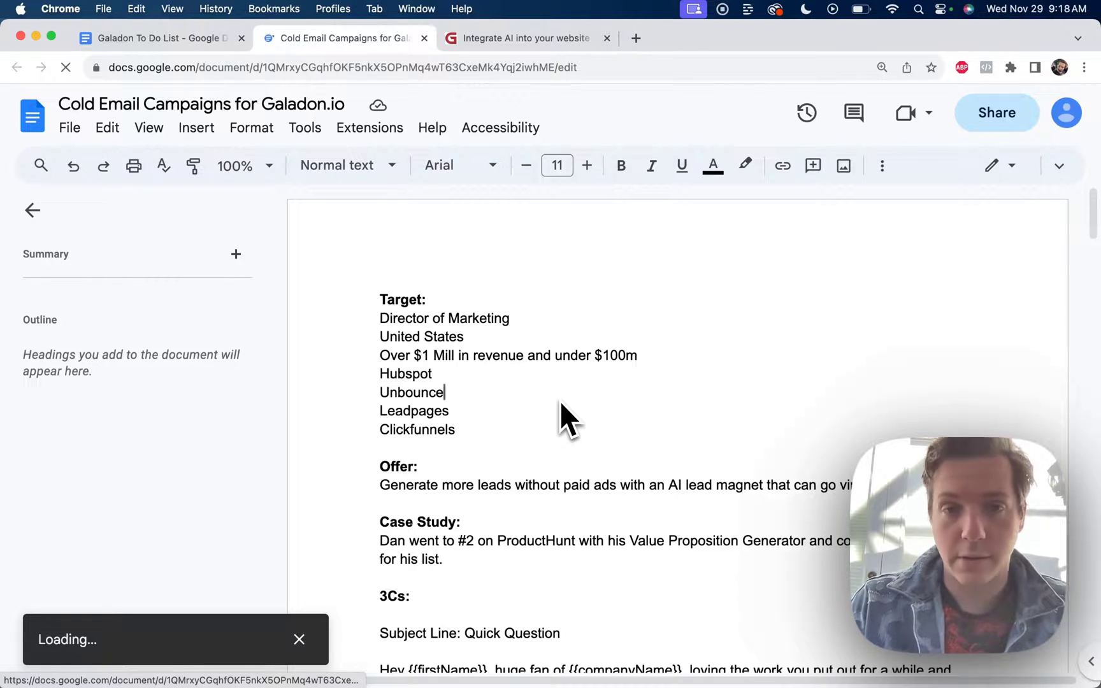
# Make a copy of the document named 'Cold Email Campaigns for Galadon.io - Director of Sales'.
pyautogui.click(71, 128)
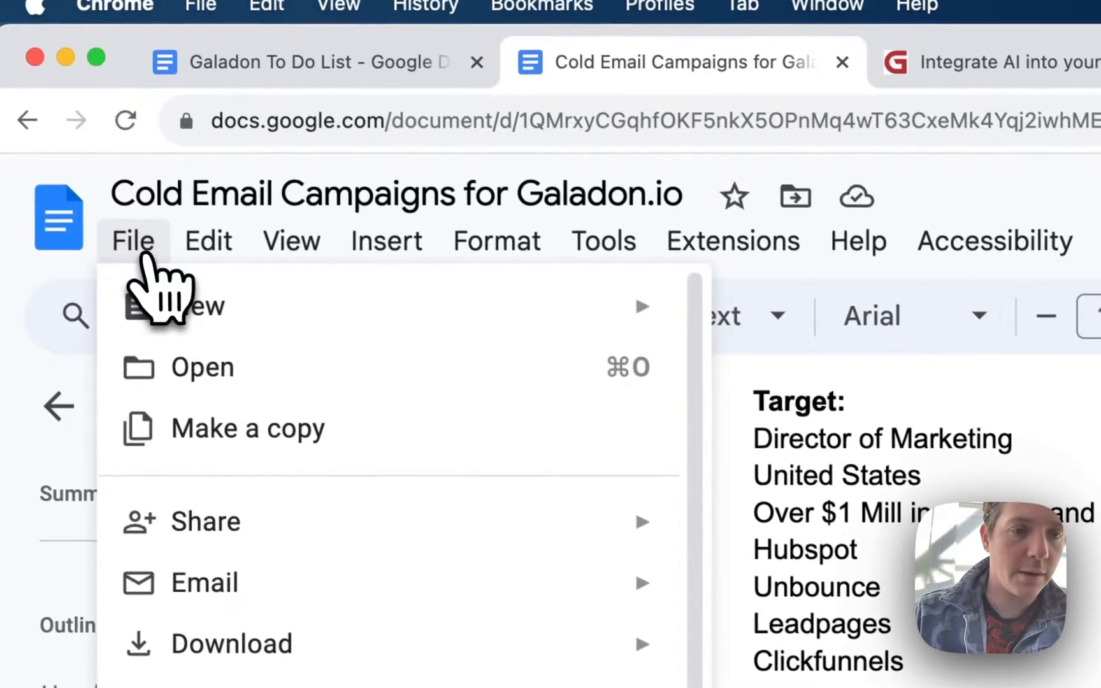
pyautogui.click(270, 455)
pyautogui.write('- Director of Sale')
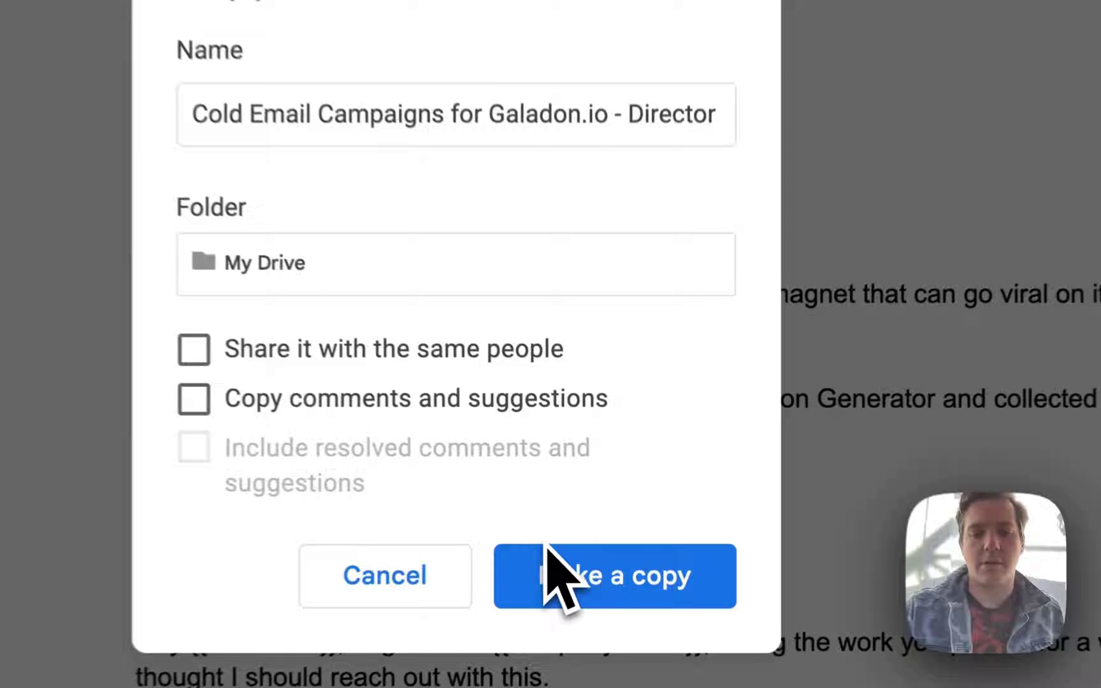
pyautogui.click(598, 533)
# Change the Target from Marketing to Sales and delete the Hubspot through Clickfunnels lines.
pyautogui.scroll(-3, 486, 256)
pyautogui.scroll(2, 583, 319)
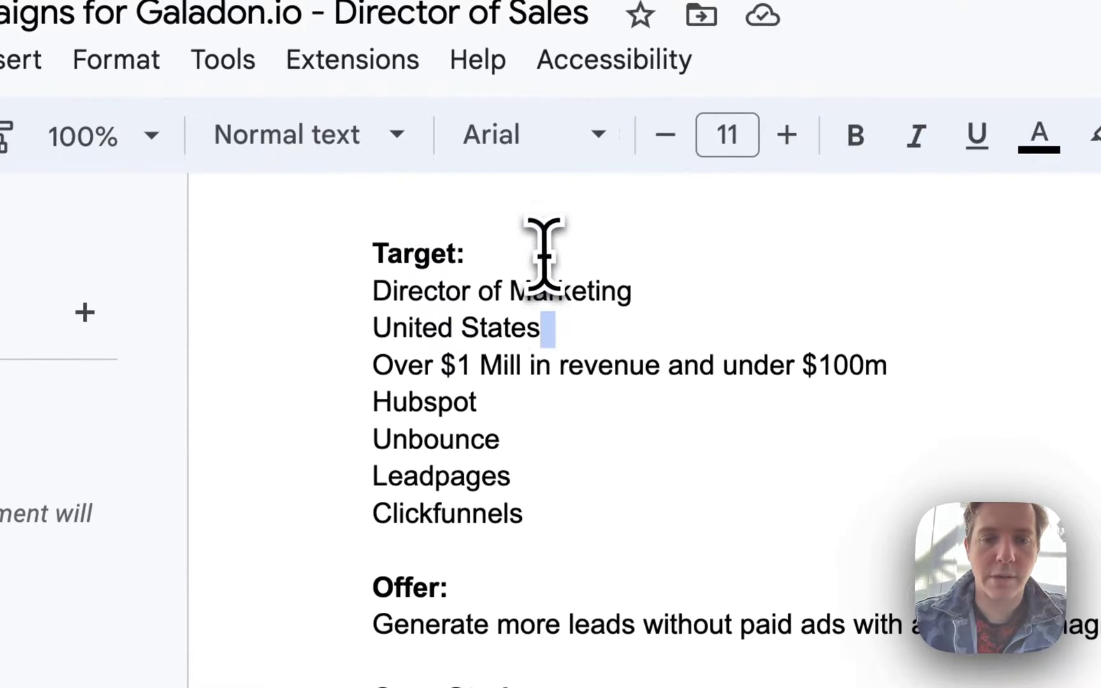
pyautogui.doubleClick(548, 292)
pyautogui.write('Sales')
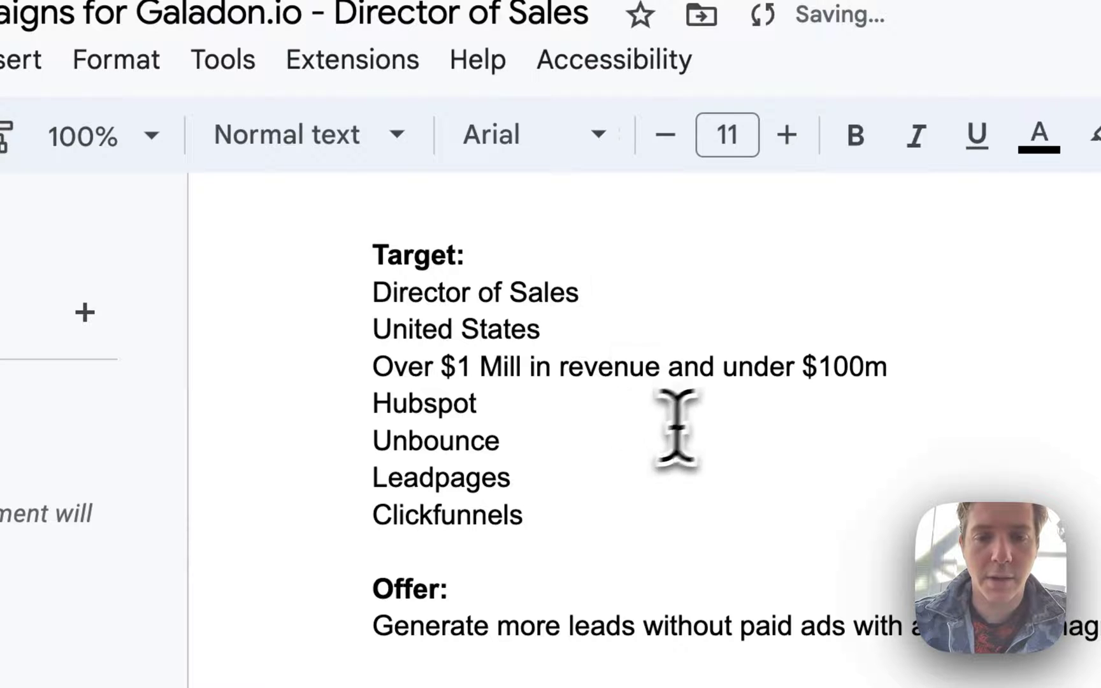
pyautogui.moveTo(537, 497); pyautogui.dragTo(380, 440)
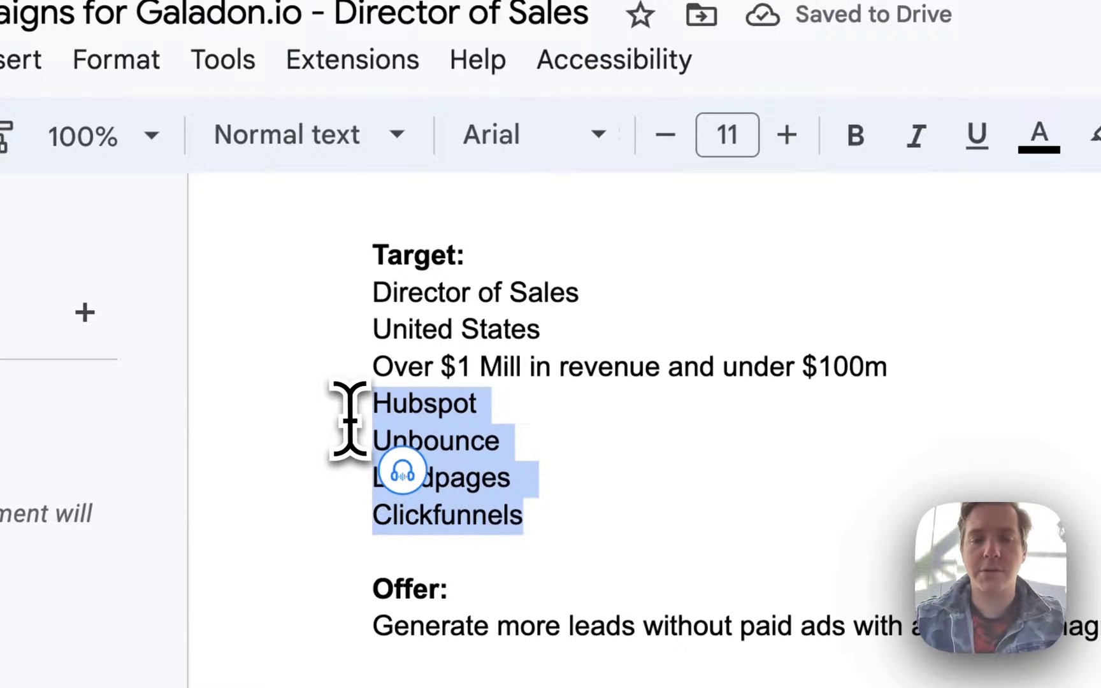
pyautogui.press('BackSpace')
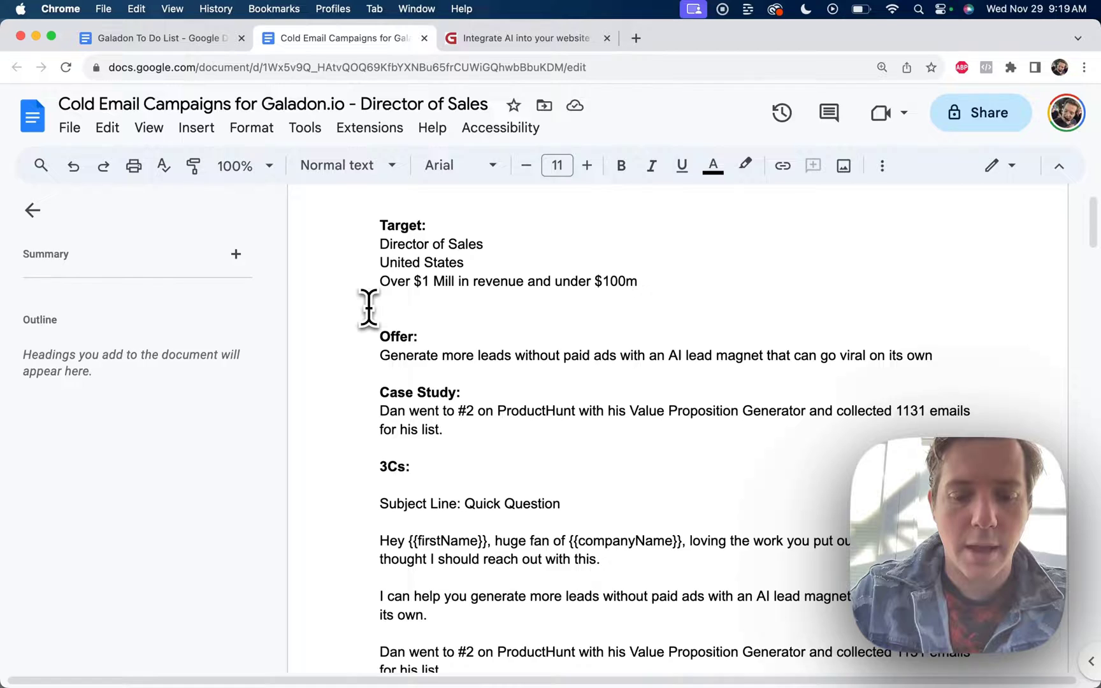
# Search Google for 'top livechat software list' in a new tab.
pyautogui.press('super+t')
pyautogui.write('top livechat s')
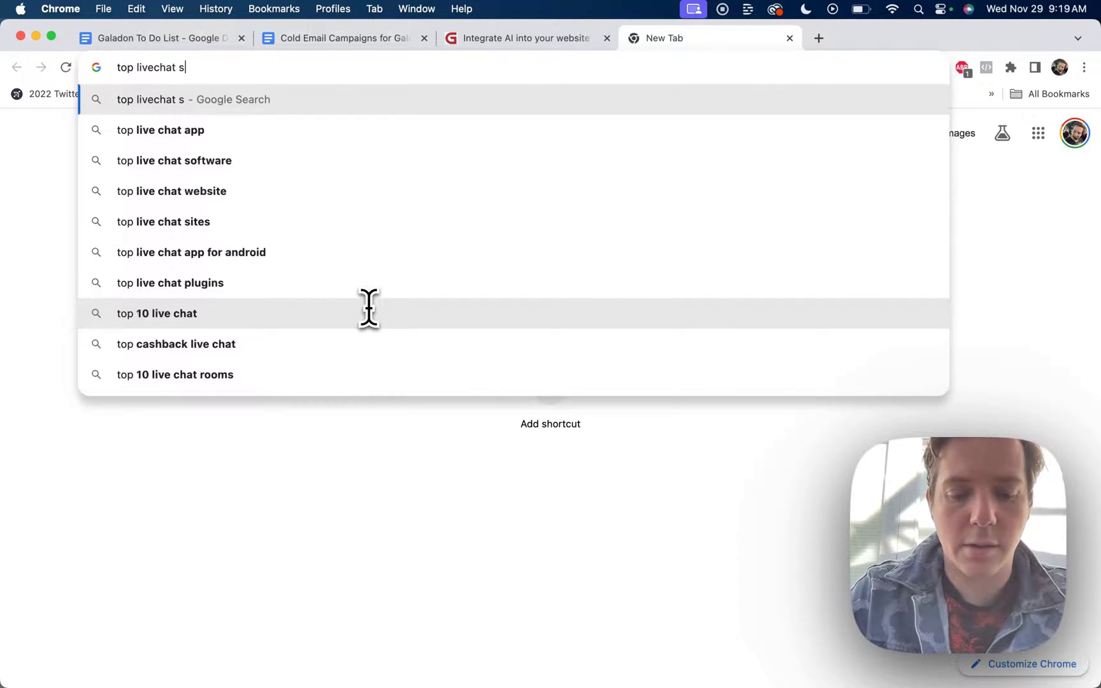
pyautogui.write('oftware list')
pyautogui.press('Return')
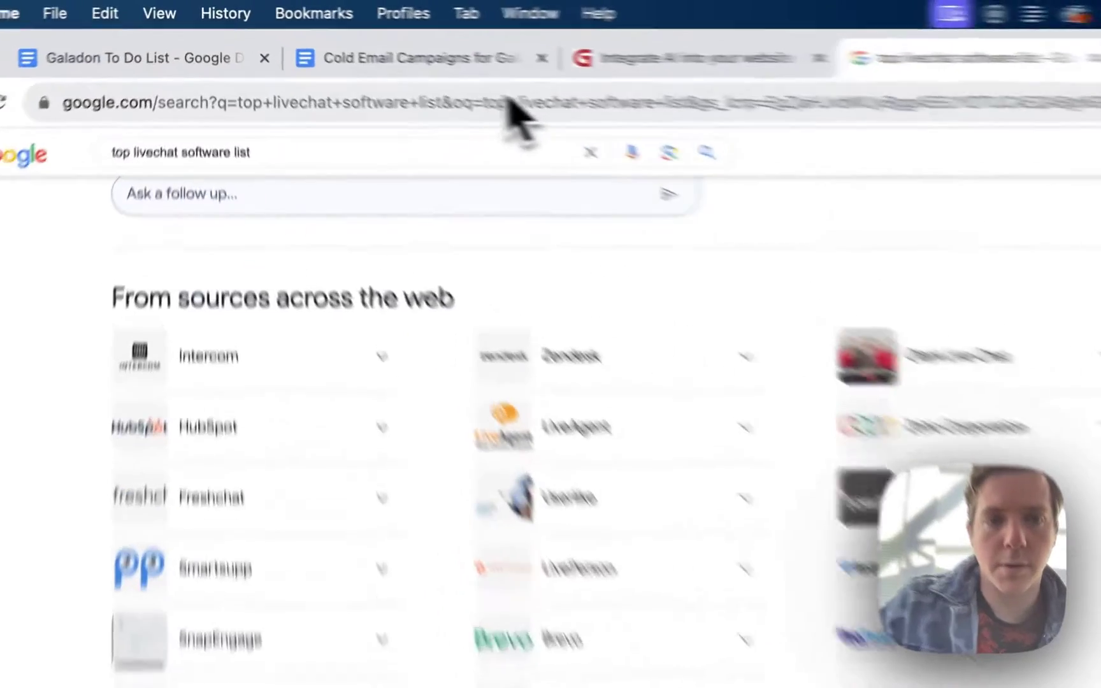
# Add Intercom, Freshchat and '(uses livechat but not AI)' under the Target list.
pyautogui.click(366, 43)
pyautogui.write('Int')
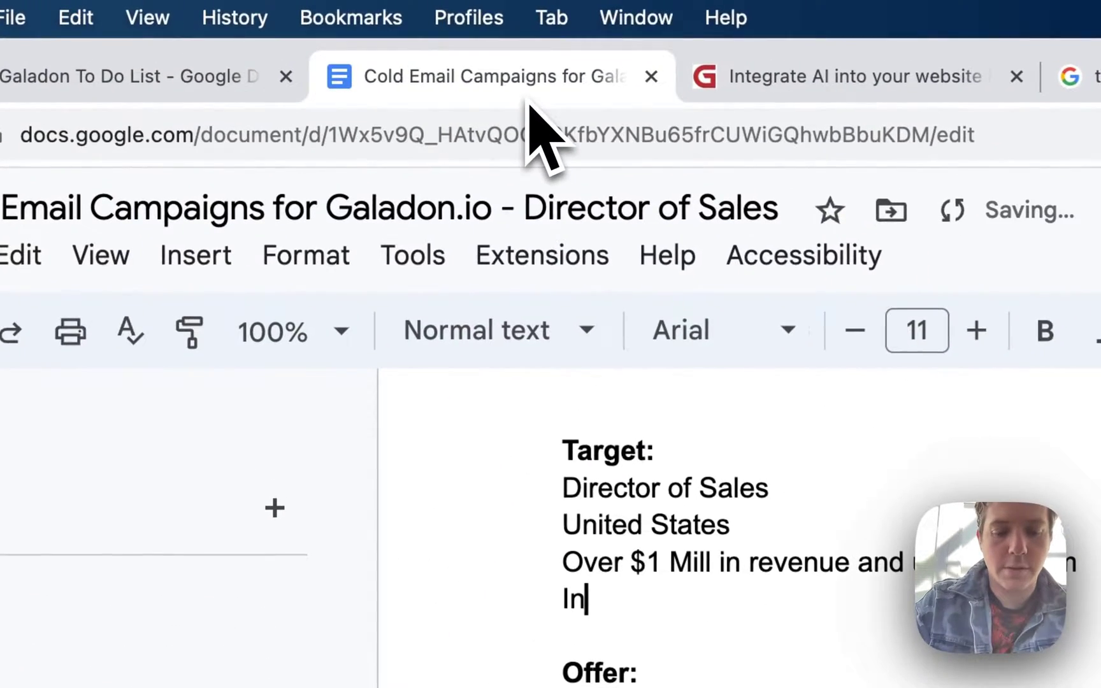
pyautogui.write('ercom')
pyautogui.press('Return')
pyautogui.write('Freshchat')
pyautogui.press('Return')
pyautogui.write('(uses livechat but not AI)')
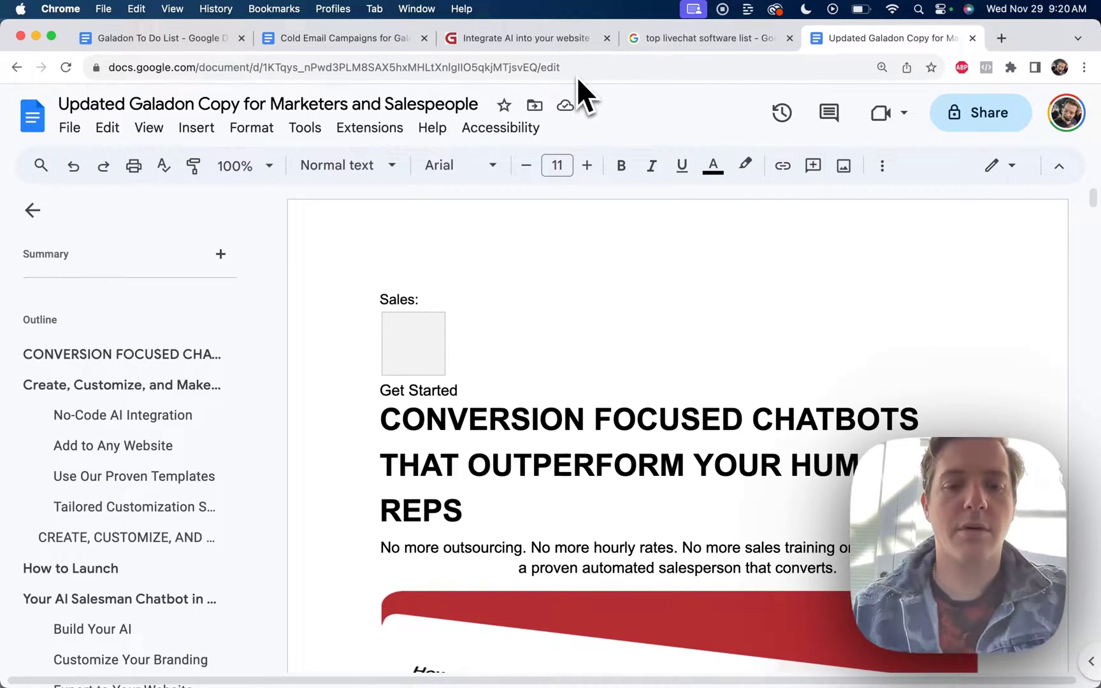
# Select the headline copy and work through the Offer and Case Study sections.
pyautogui.scroll(-3, 803, 307)
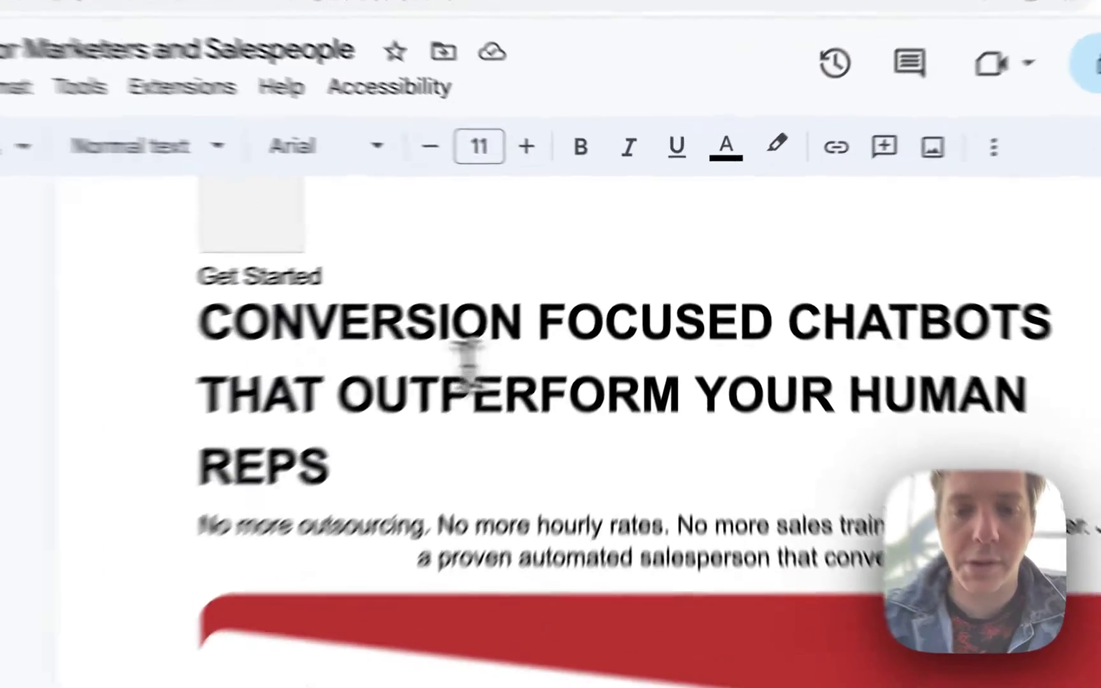
pyautogui.moveTo(489, 285); pyautogui.dragTo(759, 329)
pyautogui.click(545, 507)
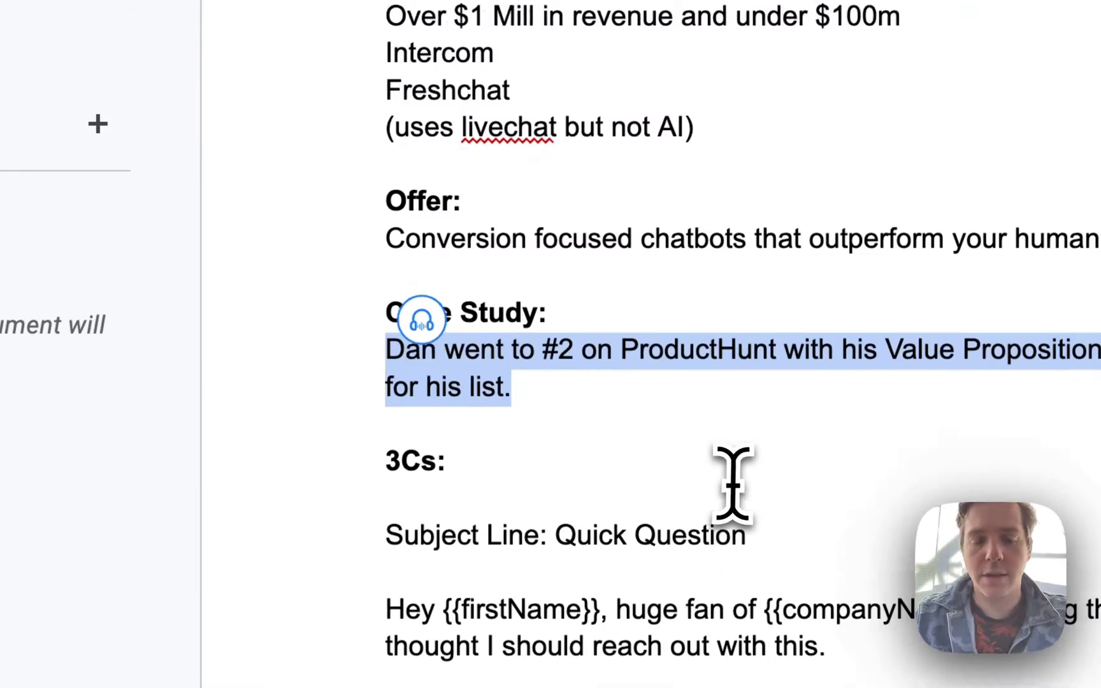
pyautogui.scroll(-1, 732, 471)
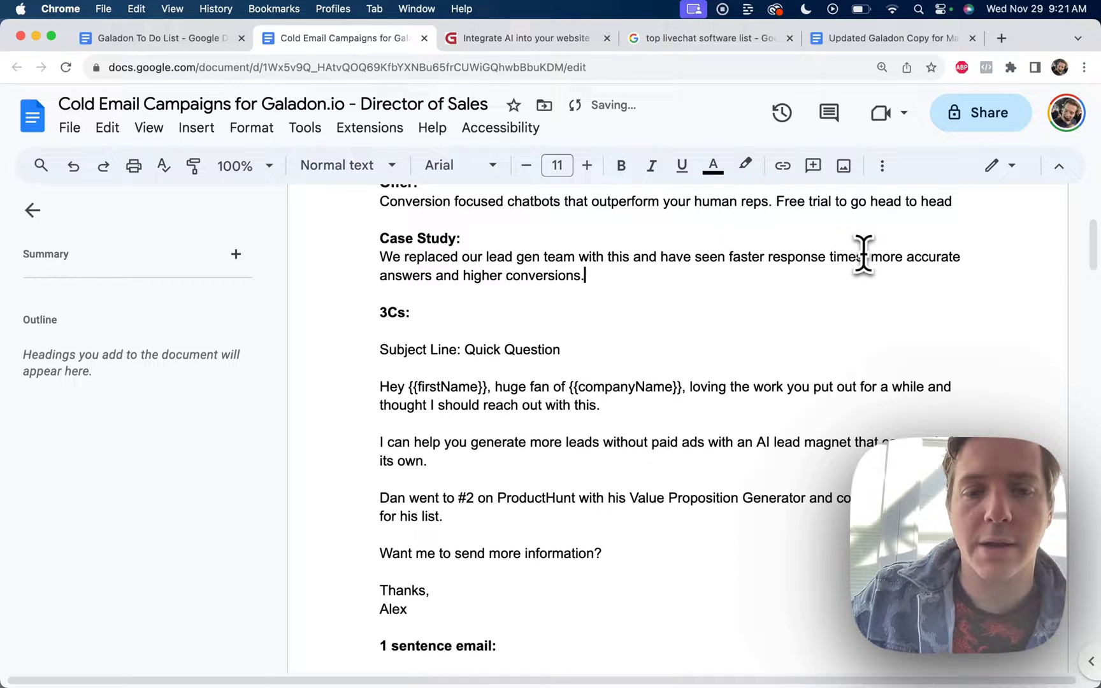
pyautogui.scroll(4, 637, 296)
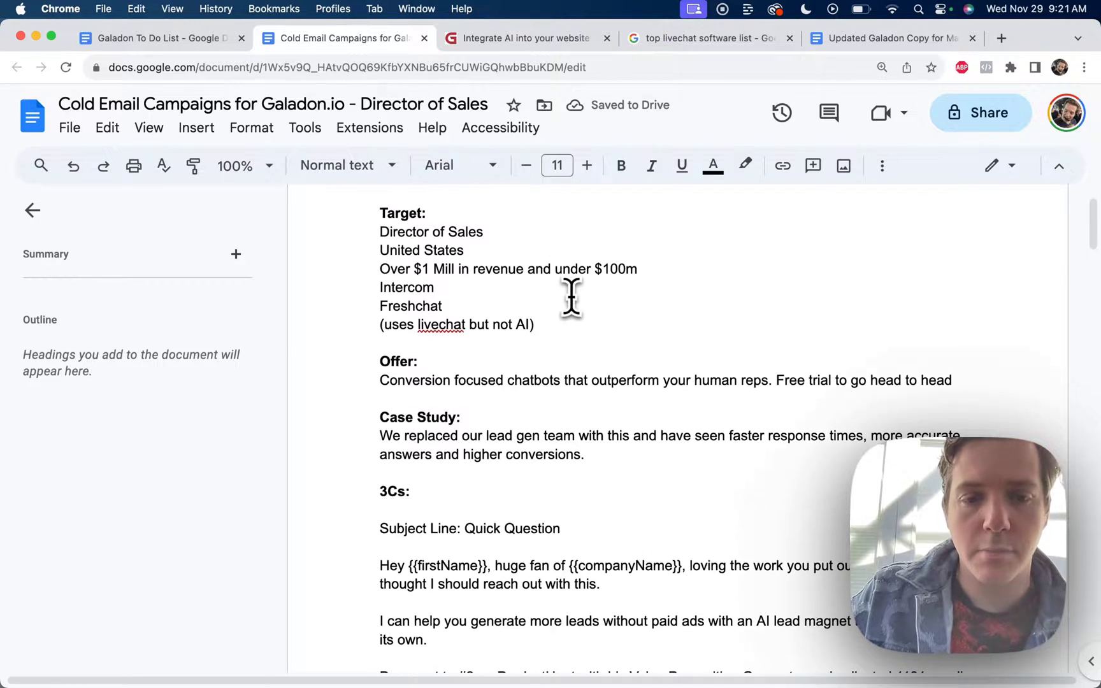
pyautogui.click(503, 416)
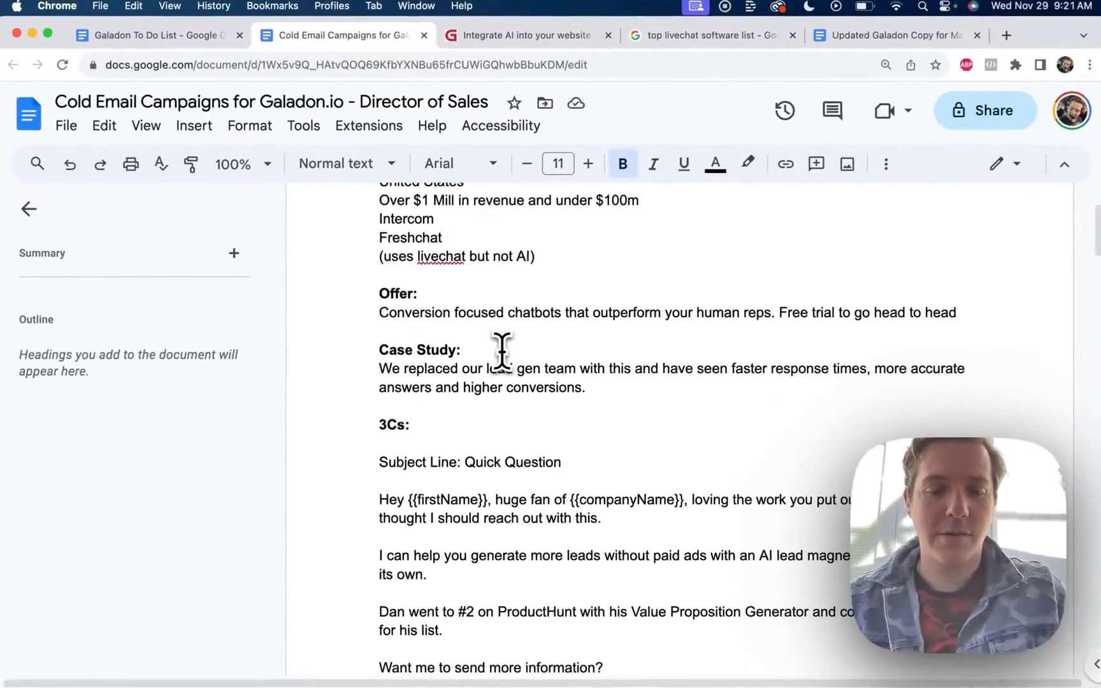
pyautogui.scroll(3, 501, 349)
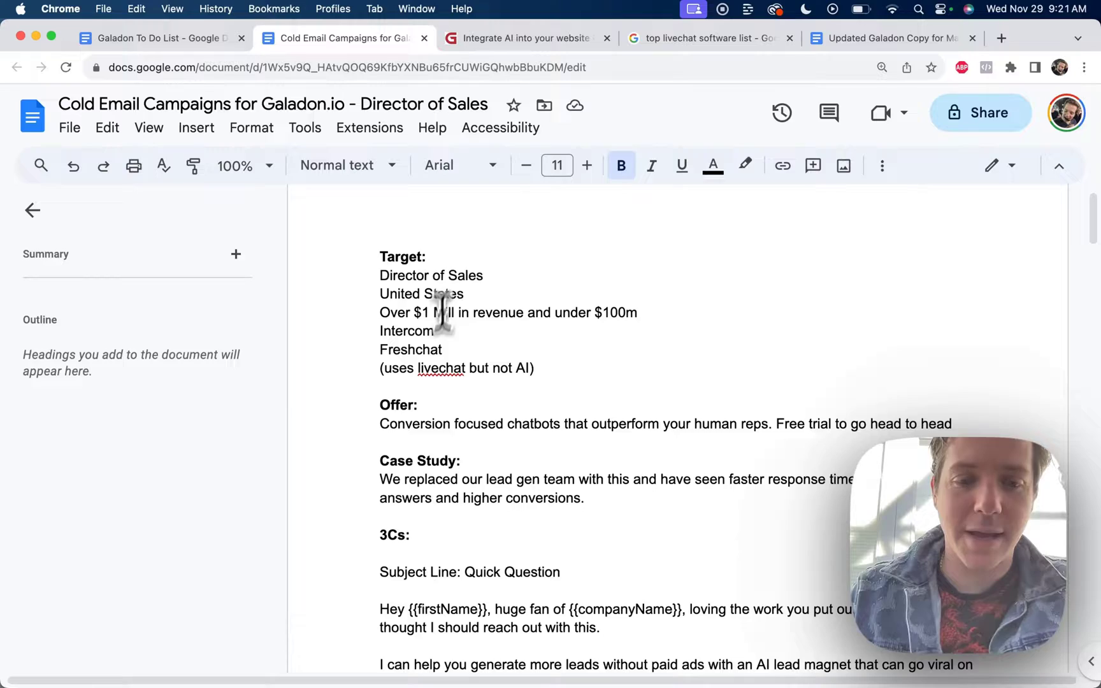
pyautogui.scroll(-10, 451, 382)
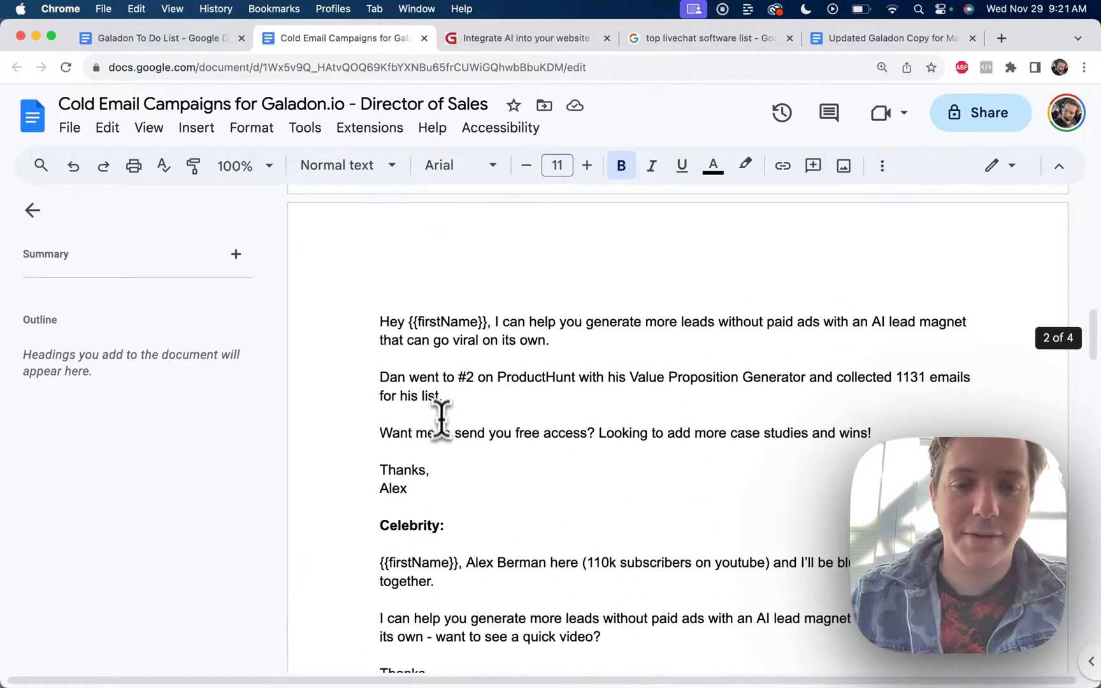
pyautogui.scroll(-5, 525, 515)
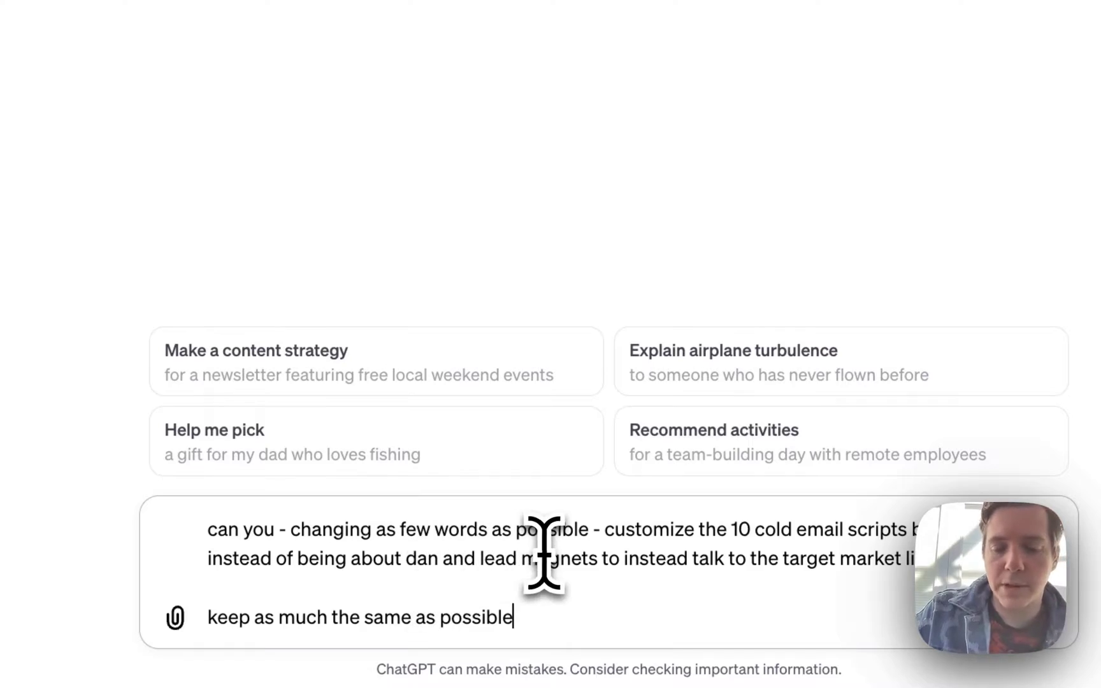
# Paste the cold email scripts into the ChatGPT request and send it.
pyautogui.click(933, 529)
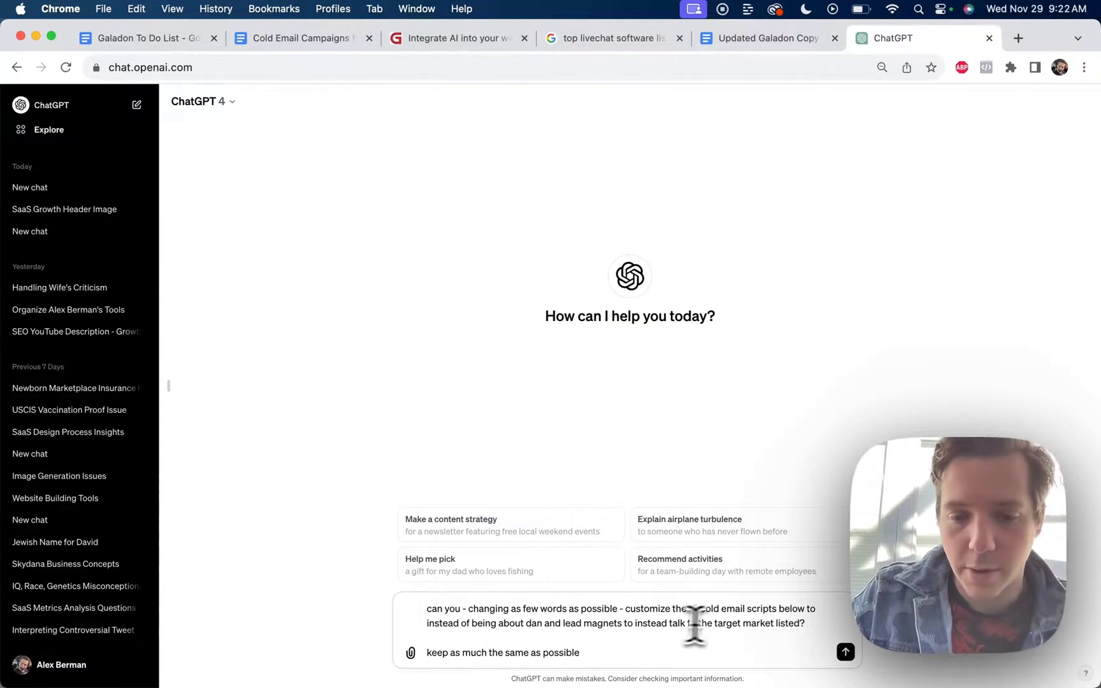
pyautogui.click(581, 652)
pyautogui.hotkey('shift', 'Return')
pyautogui.hotkey('shift', 'Return')
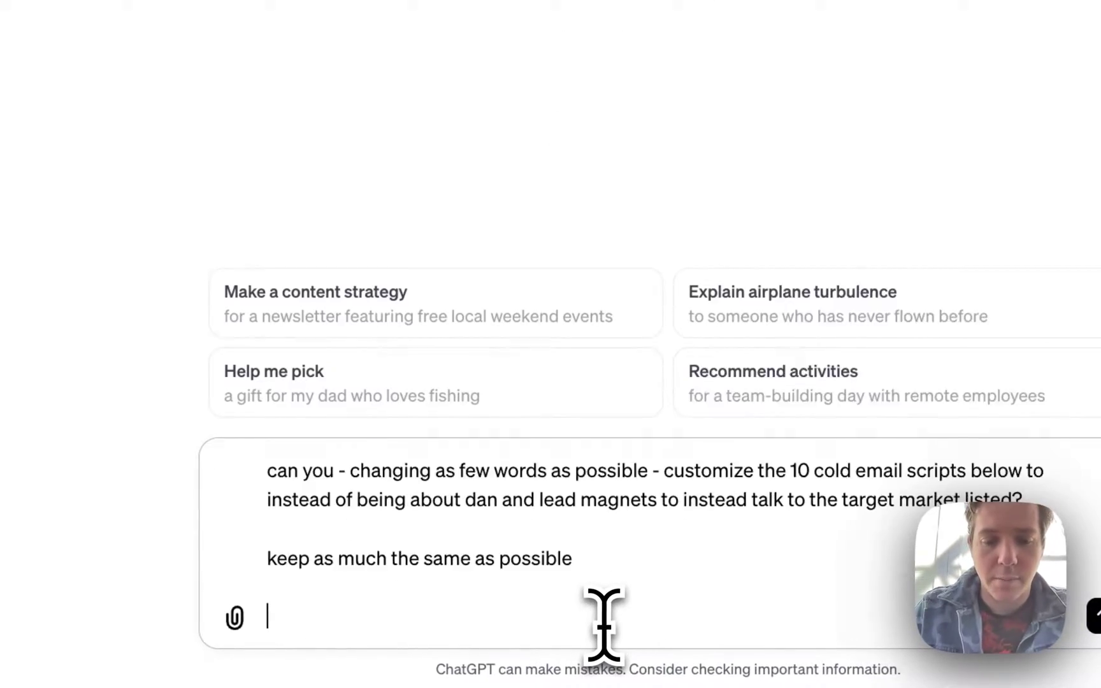
pyautogui.press('super+v')
pyautogui.press('Return')
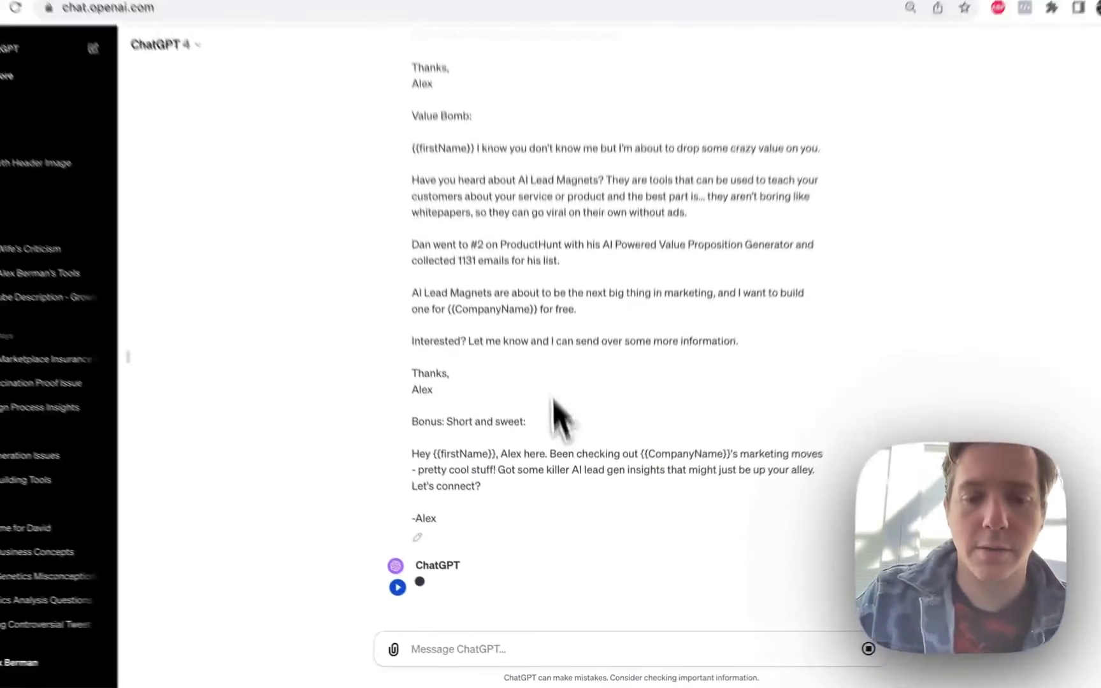
pyautogui.scroll(10, 555, 383)
pyautogui.scroll(-10, 554, 379)
# Send a correction saying the 3Cs email's first line should be the pasted opening line.
pyautogui.click(844, 651)
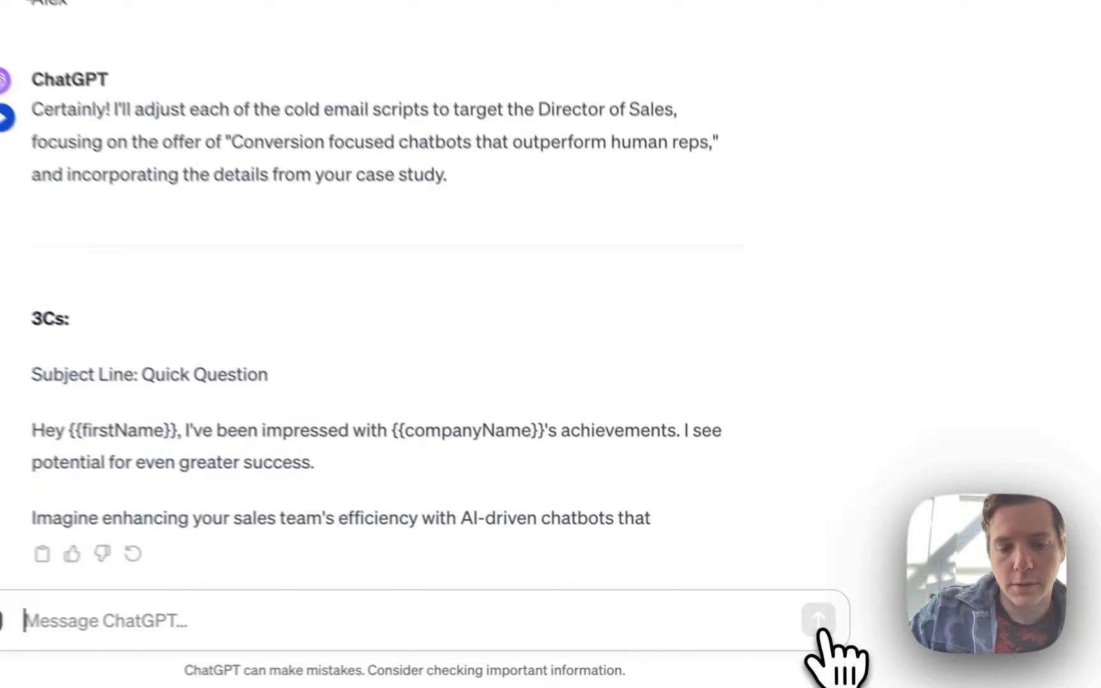
pyautogui.write('already off to a bad start.')
pyautogui.write(' the first lin')
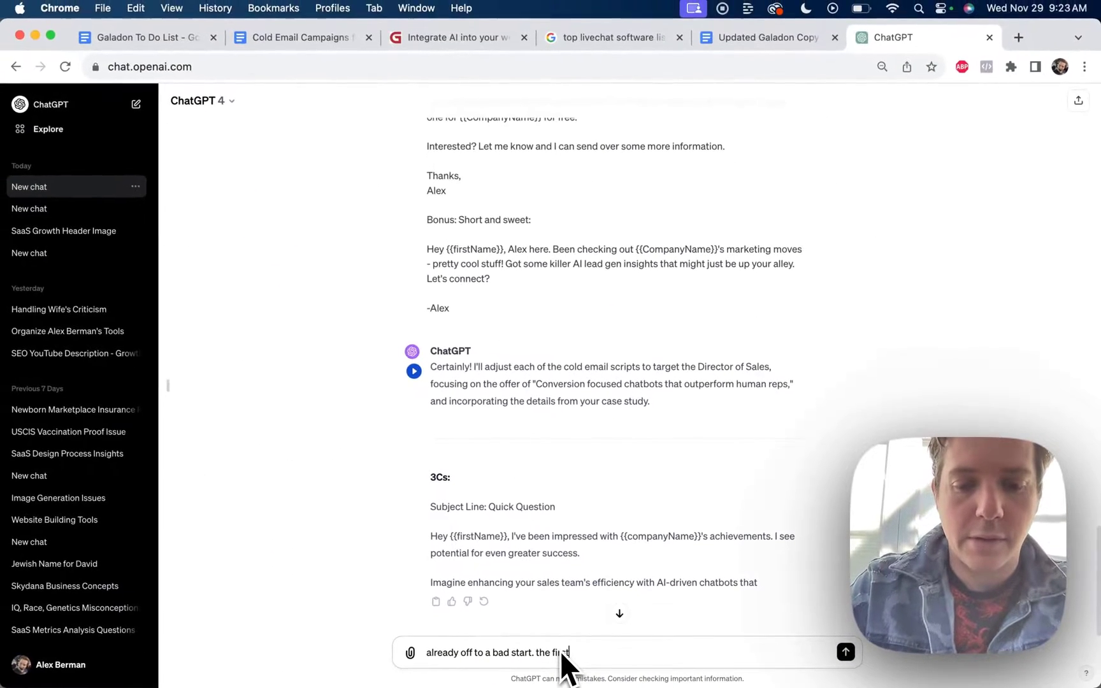
pyautogui.write('e of the 3c')
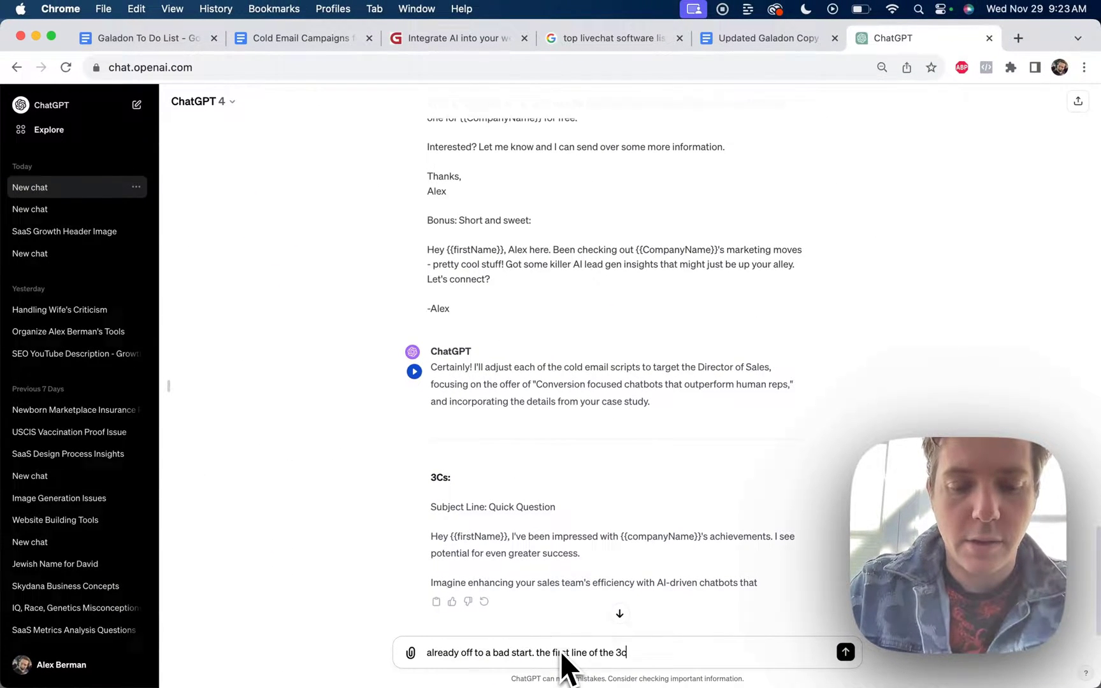
pyautogui.write('s email should be')
pyautogui.hotkey('shift', 'Return')
pyautogui.write('Hey {{firstName}}, huge fan of {{companyName}}, loving the work you put out for a while and thought I should reach out with this.')
pyautogui.hotkey('shift', 'Return')
pyautogui.hotkey('shift', 'Return')
pyautogui.write('rught')
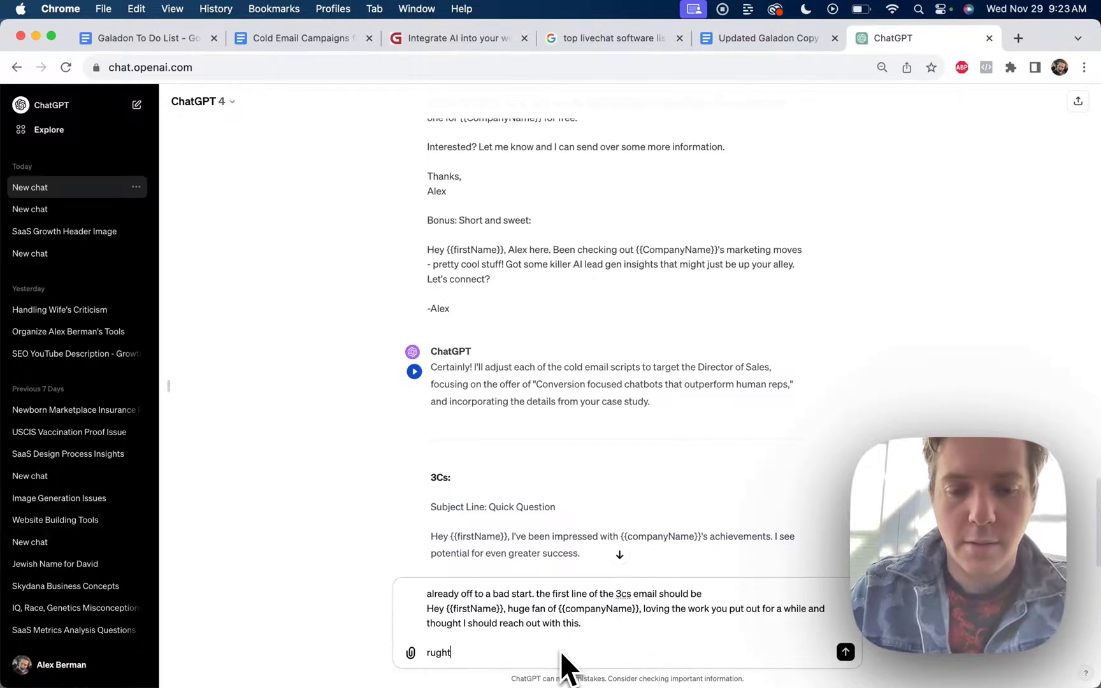
pyautogui.write('?')
pyautogui.press('Return')
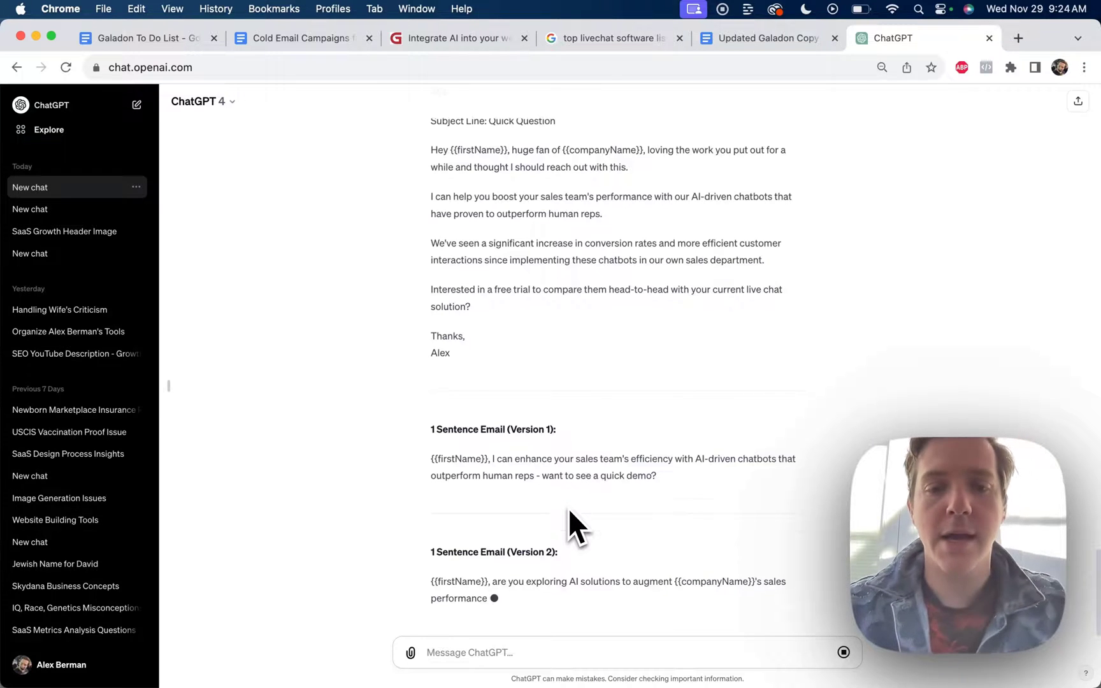
# Copy the chatbot version of the 3Cs email from ChatGPT.
pyautogui.scroll(2, 528, 280)
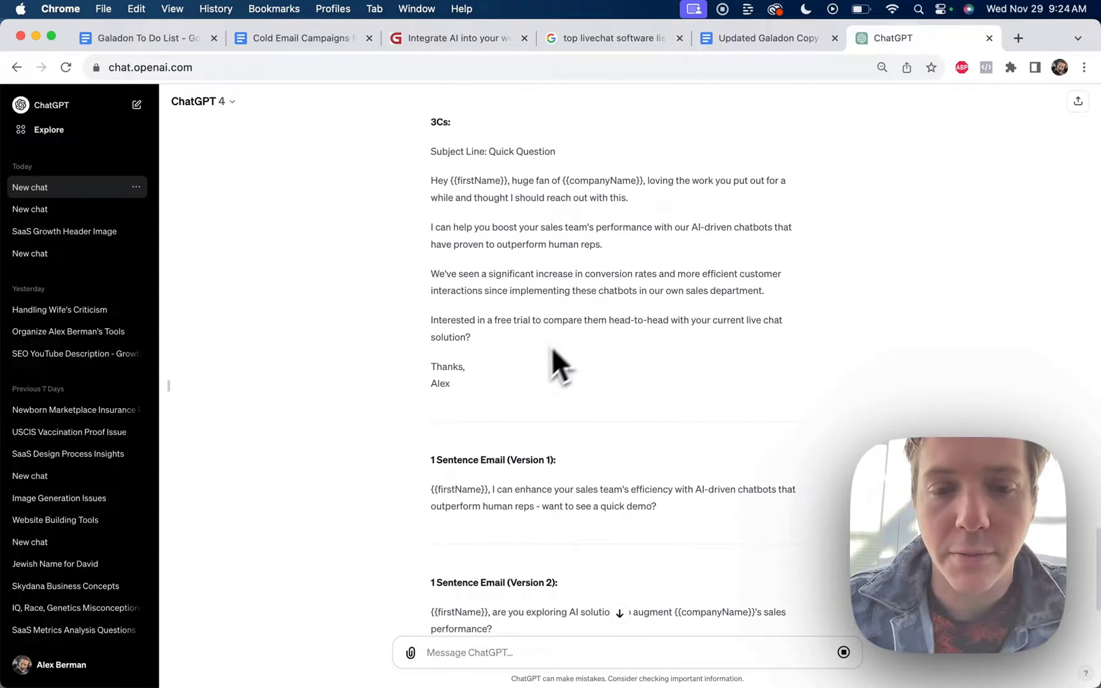
pyautogui.scroll(1, 535, 380)
pyautogui.moveTo(509, 384); pyautogui.dragTo(445, 150)
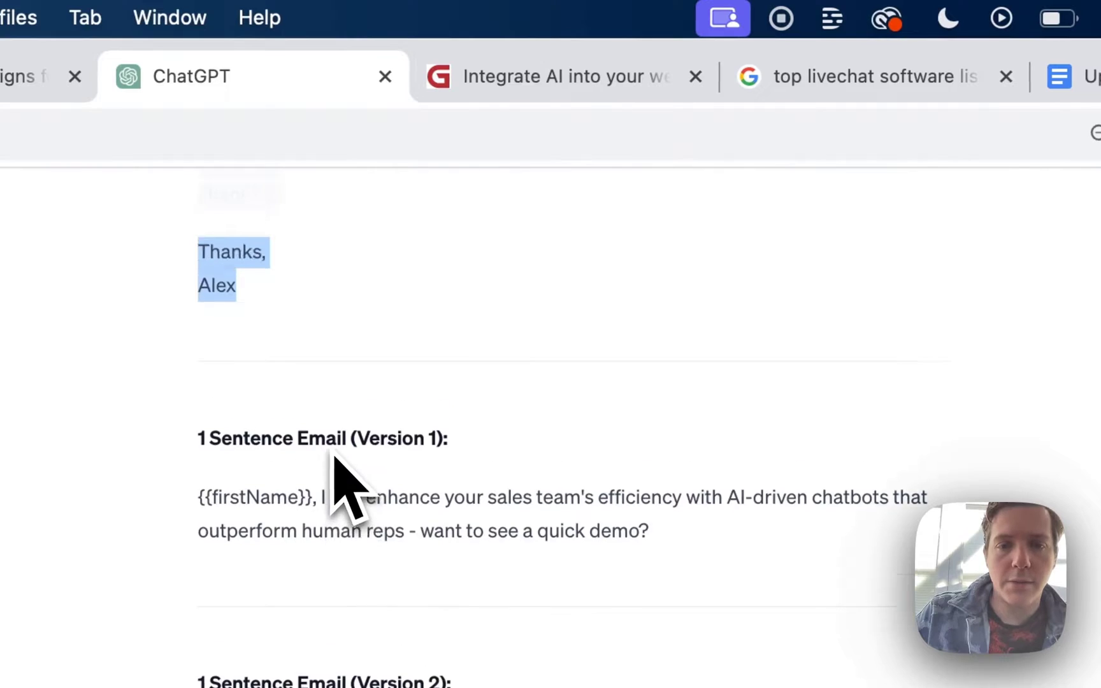
pyautogui.click(349, 488)
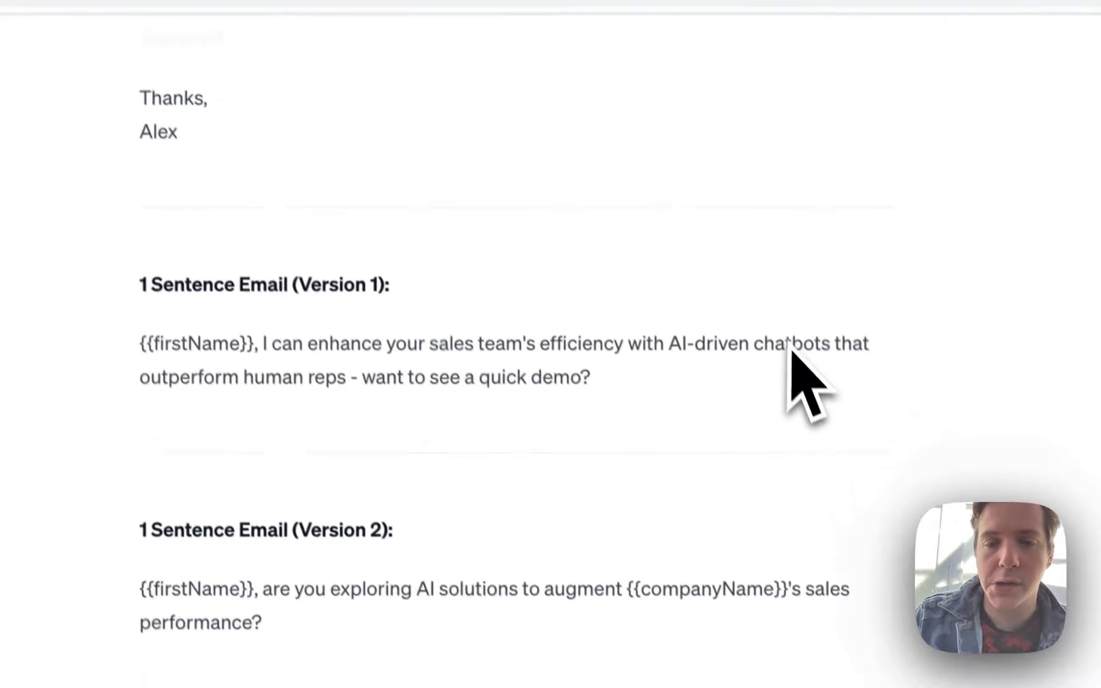
# Replace the lead magnets question with one starting 'are you happy with the…' about chatbot conversions.
pyautogui.moveTo(685, 377); pyautogui.dragTo(130, 325)
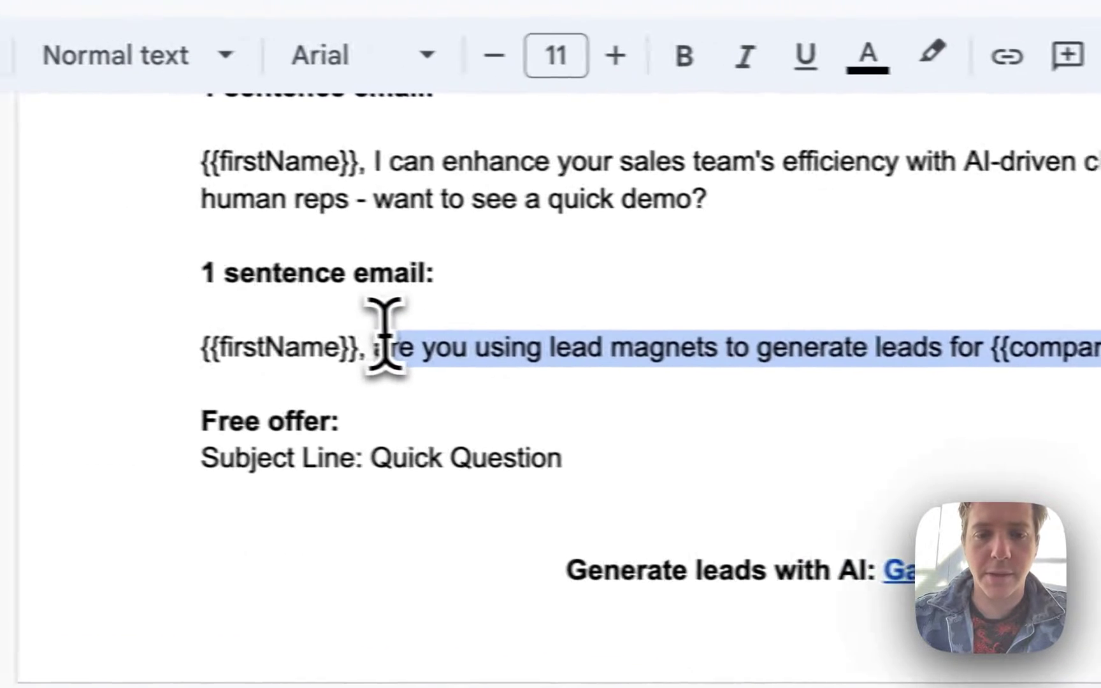
pyautogui.press('BackSpace')
pyautogui.write('re you happy with y')
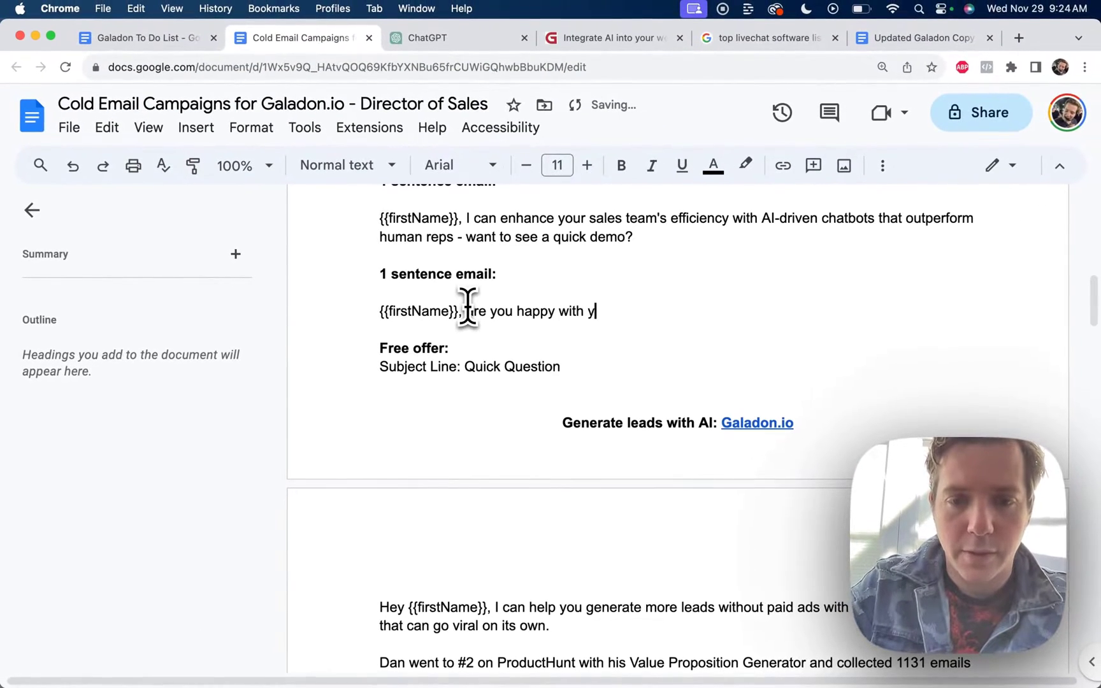
pyautogui.press('BackSpace')
pyautogui.write('the')
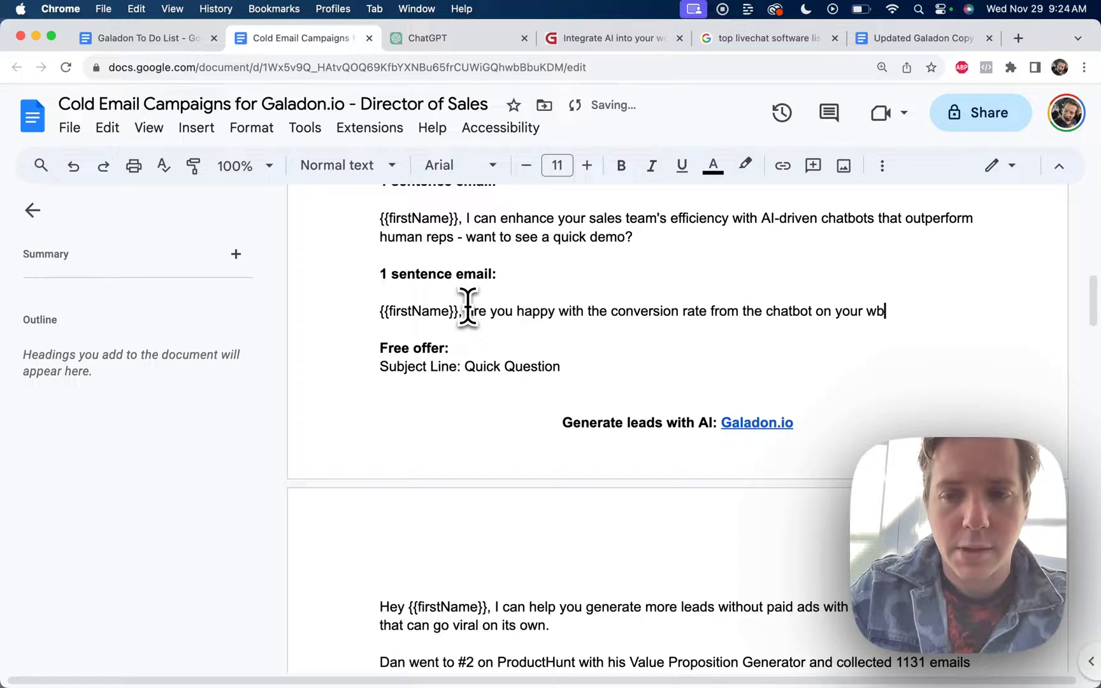
# Finish the question with 'website?' and paste ChatGPT's Free Offer email into the doc.
pyautogui.press('BackSpace')
pyautogui.write('ebsite?')
pyautogui.scroll(-3, 592, 310)
pyautogui.hotkey('ctrl', 'Tab')
pyautogui.moveTo(548, 529); pyautogui.dragTo(517, 191)
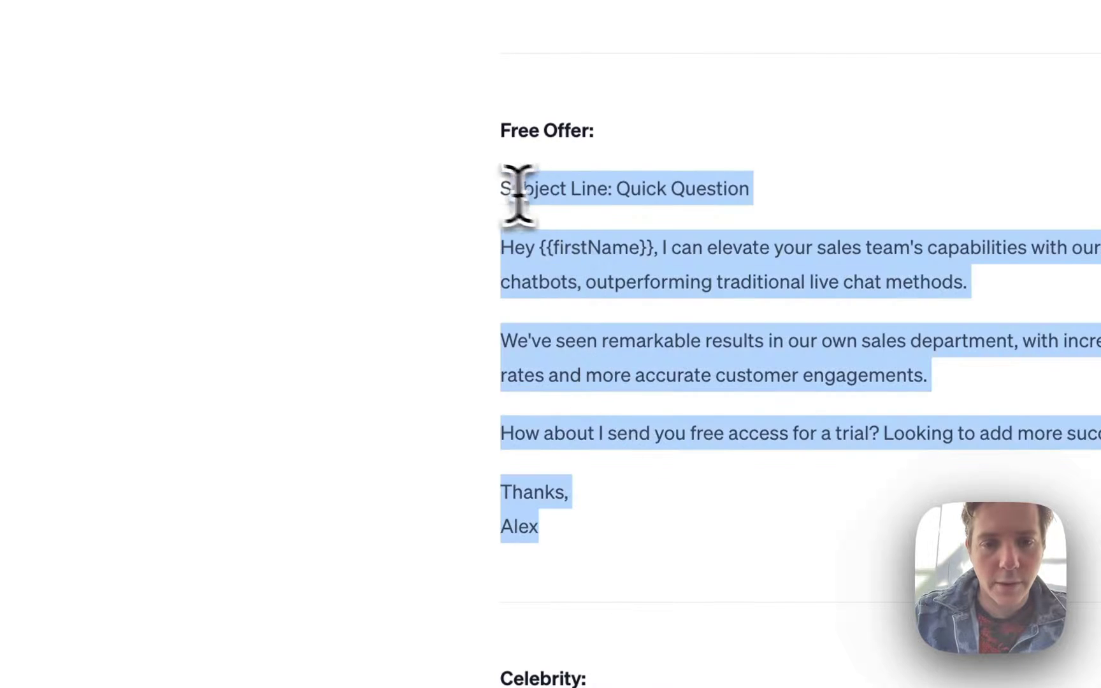
pyautogui.press('super+c')
pyautogui.hotkey('ctrl', 'shift', 'Tab')
pyautogui.press('super+v')
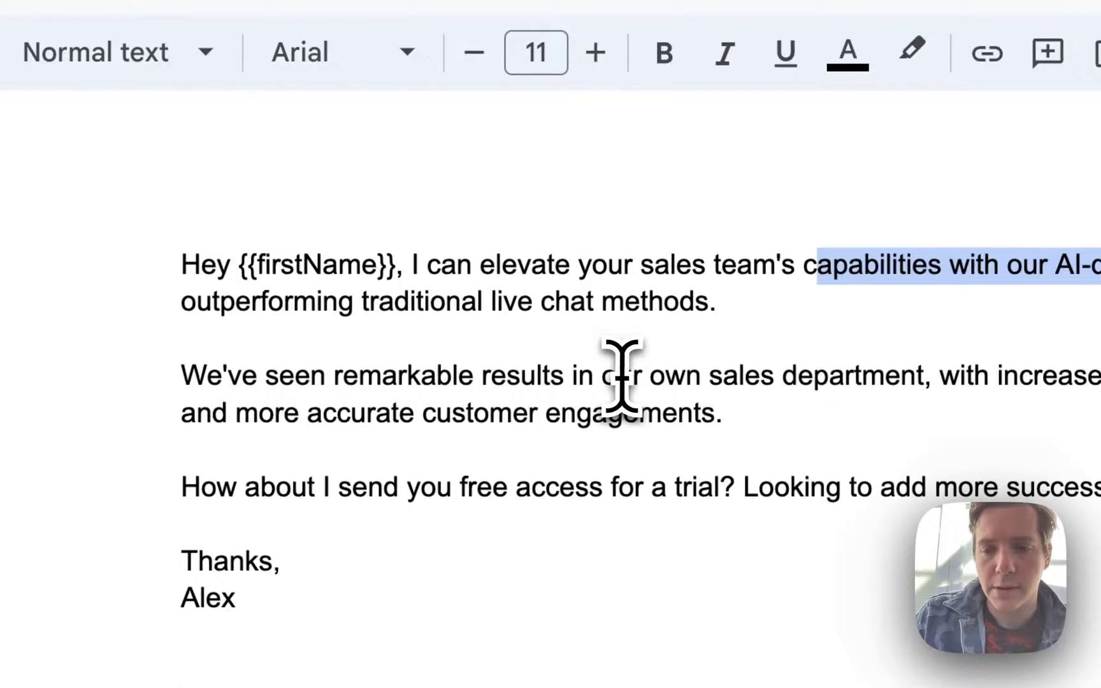
# Review the Free Offer email's conversion rates claim and free trial sentence.
pyautogui.moveTo(970, 376); pyautogui.dragTo(782, 335)
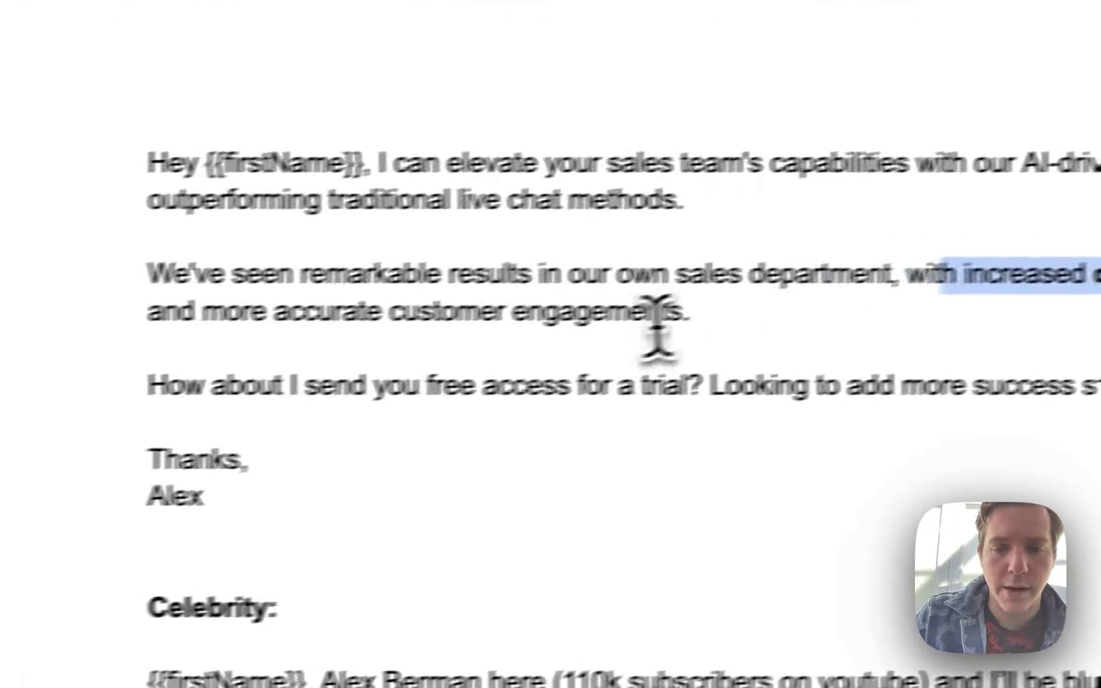
pyautogui.moveTo(683, 312); pyautogui.dragTo(423, 301)
pyautogui.moveTo(204, 385); pyautogui.dragTo(685, 385)
pyautogui.moveTo(618, 385); pyautogui.dragTo(811, 386)
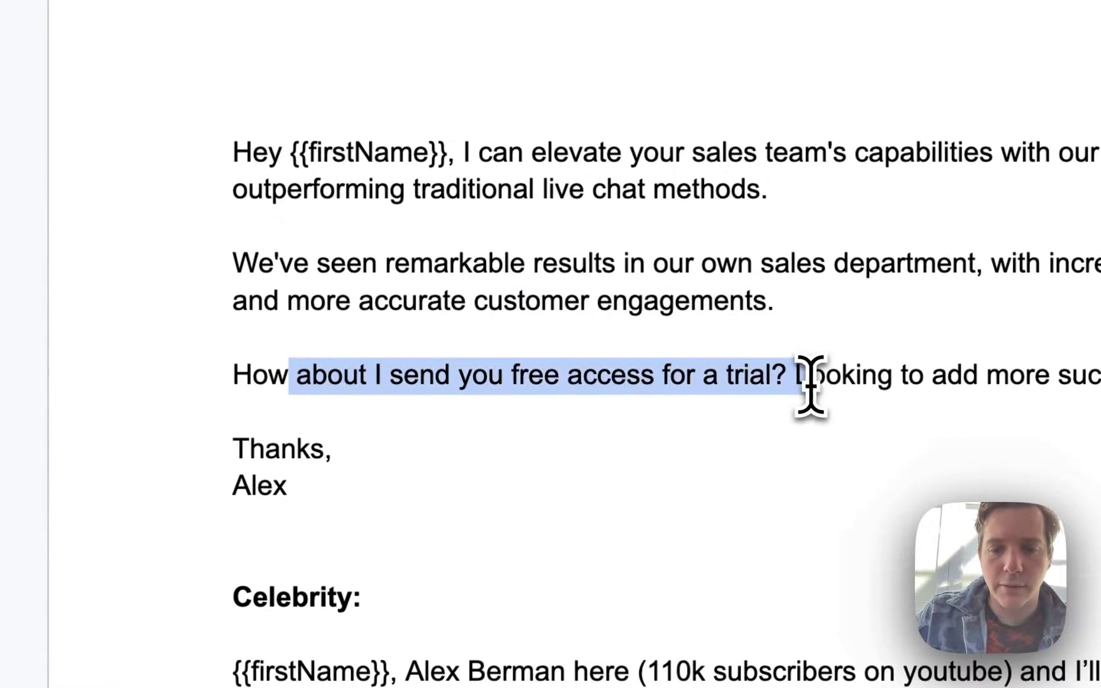
pyautogui.click(993, 374)
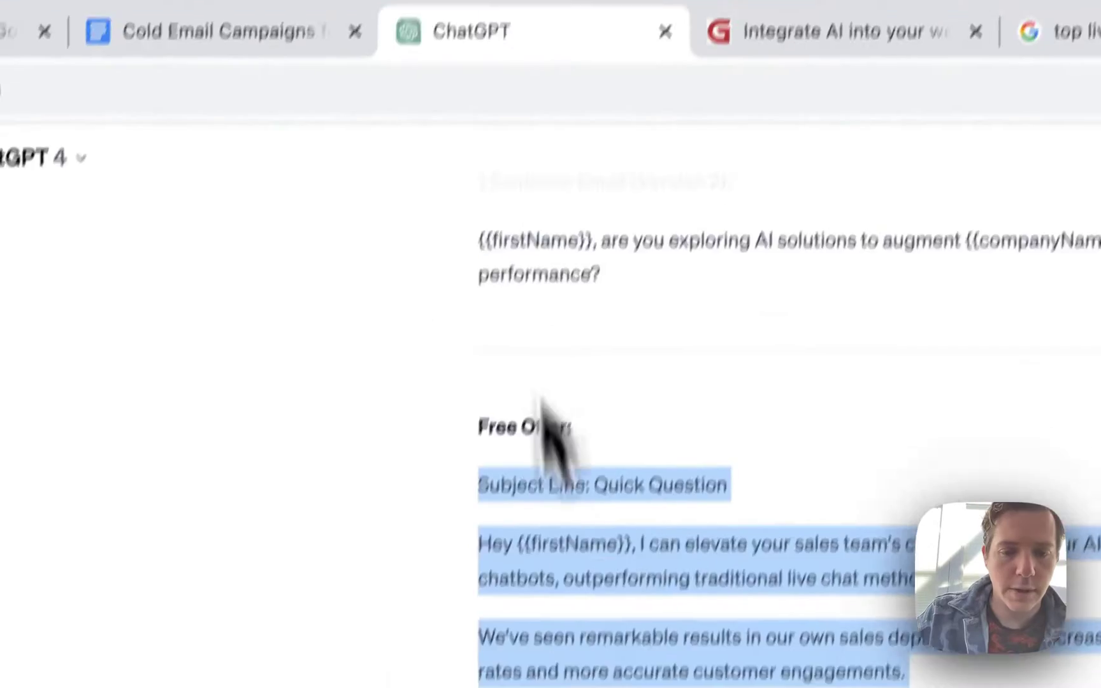
# Edit the Celebrity email through its 'interested in a quick demo?' question.
pyautogui.scroll(-3, 614, 565)
pyautogui.click(312, 503)
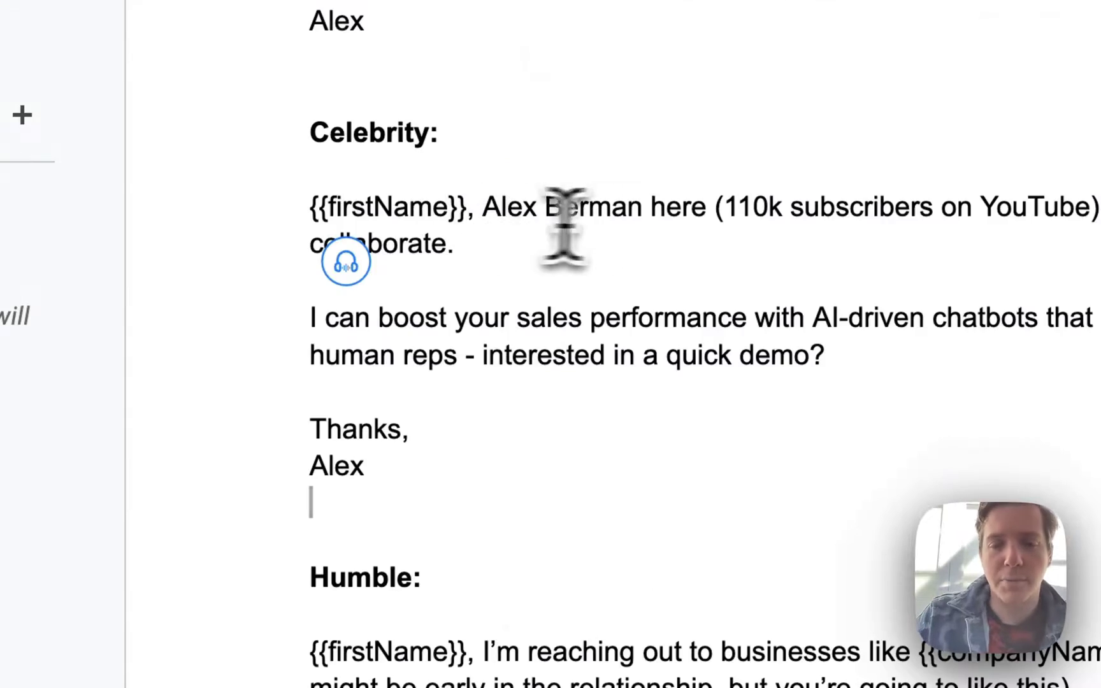
pyautogui.click(1098, 207)
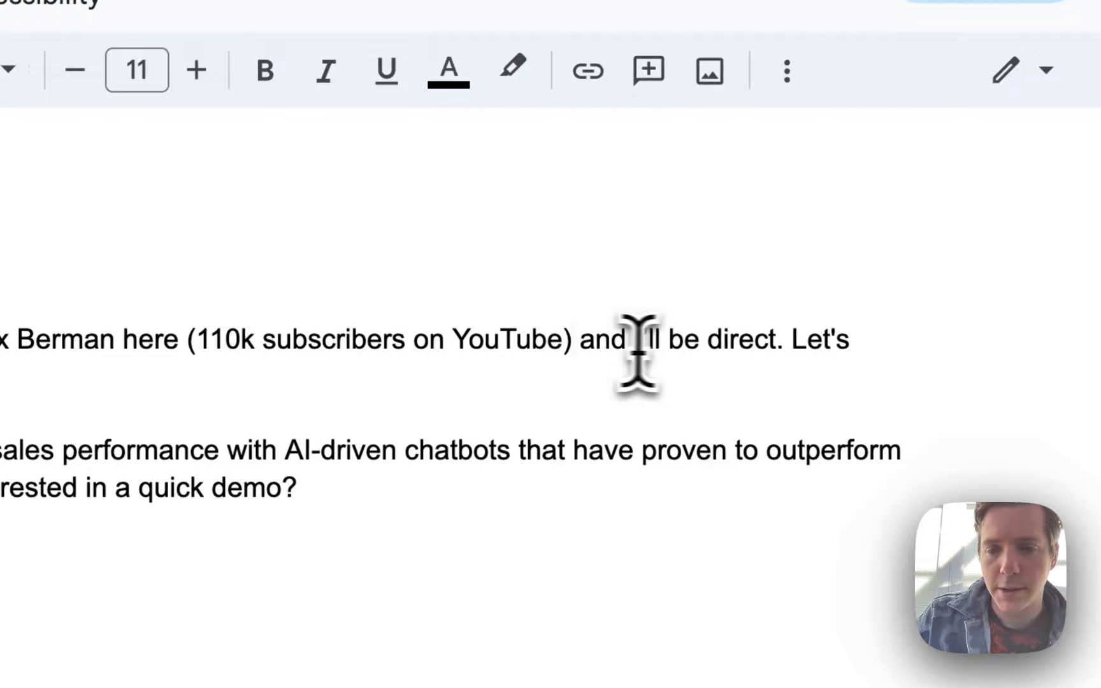
pyautogui.doubleClick(430, 364)
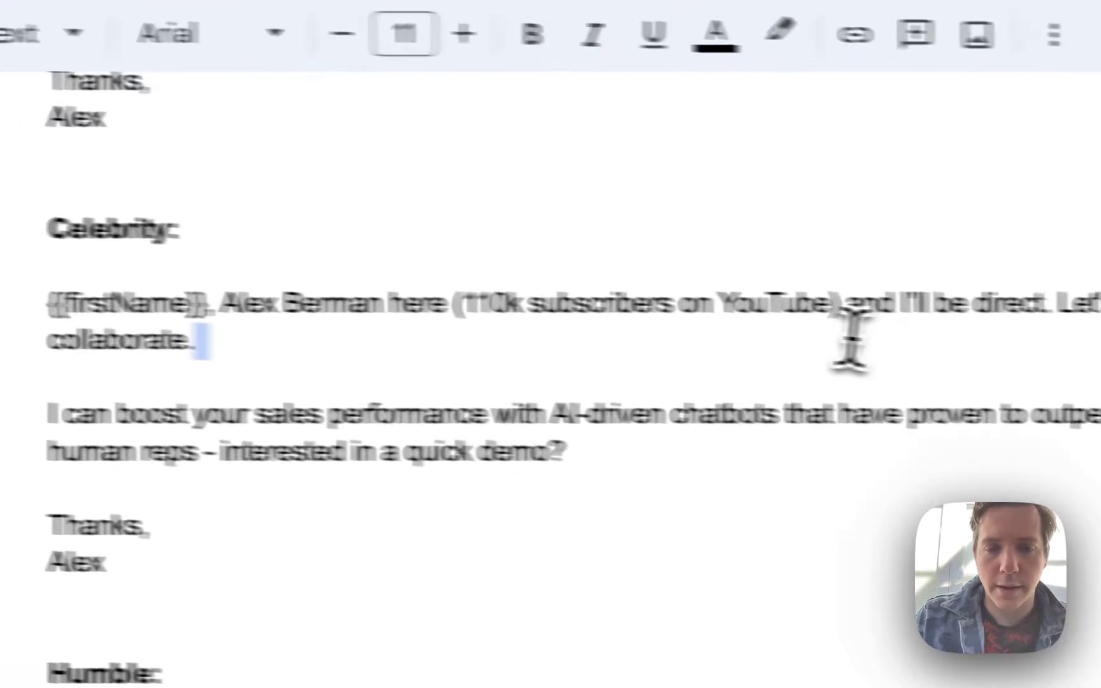
pyautogui.click(299, 441)
pyautogui.scroll(-3, 300, 422)
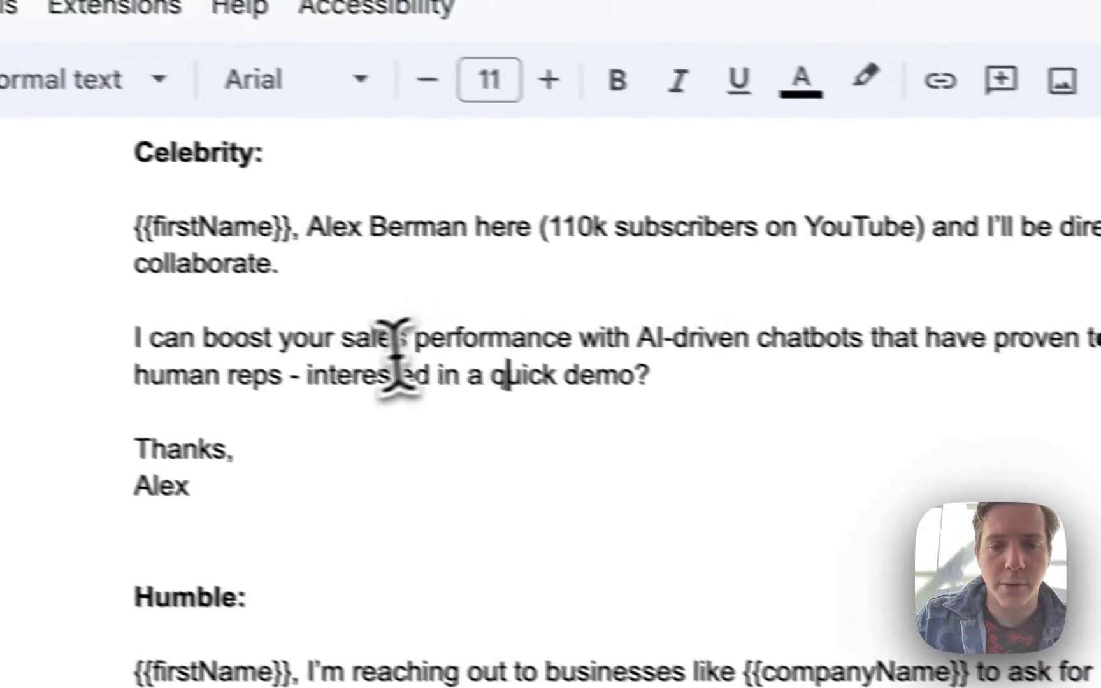
pyautogui.click(422, 430)
pyautogui.scroll(-6, 422, 485)
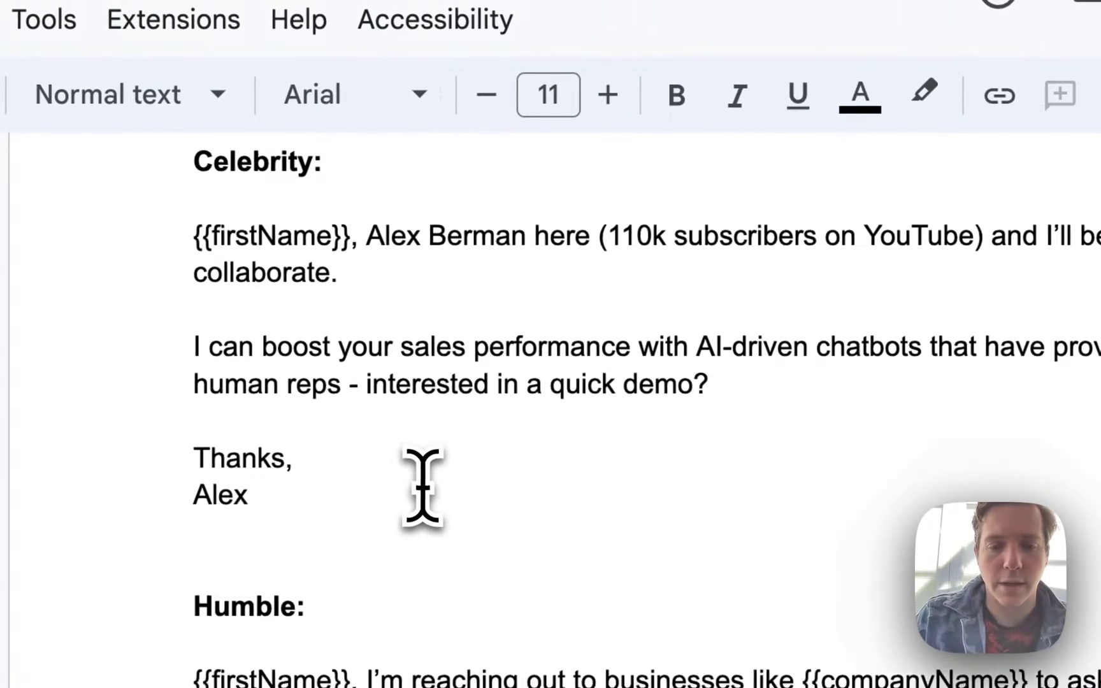
# Paste the chatbot Humble email and end its trial sentence with 'increase your response speed and conversion rates'.
pyautogui.moveTo(289, 173); pyautogui.dragTo(596, 458)
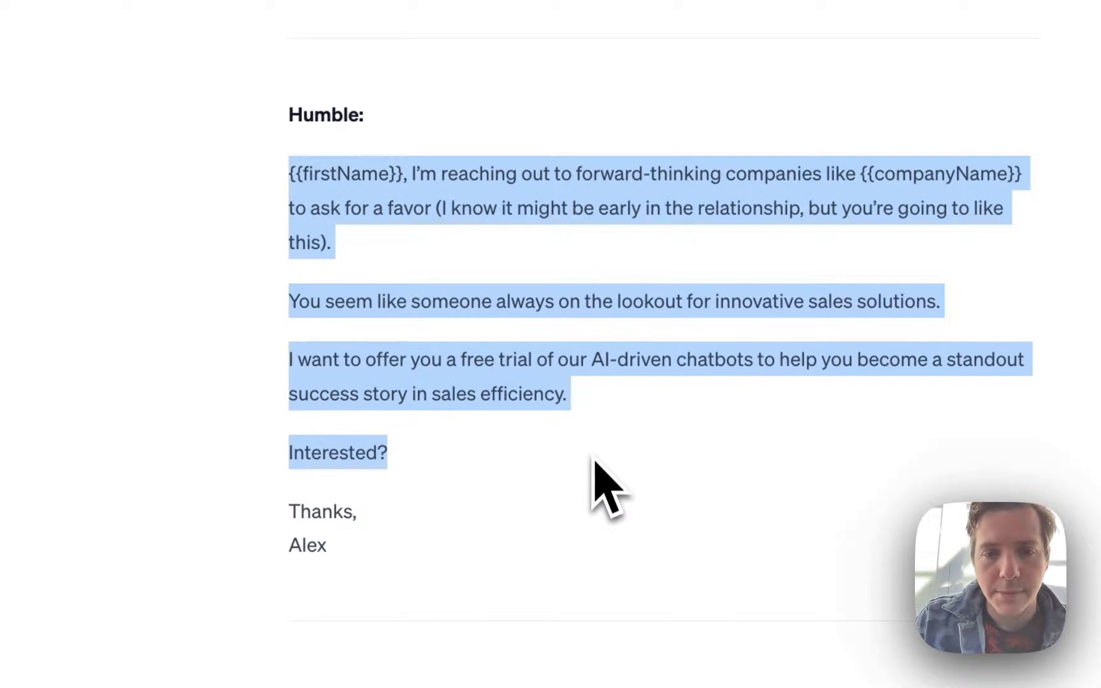
pyautogui.moveTo(647, 208); pyautogui.dragTo(923, 235)
pyautogui.click(695, 246)
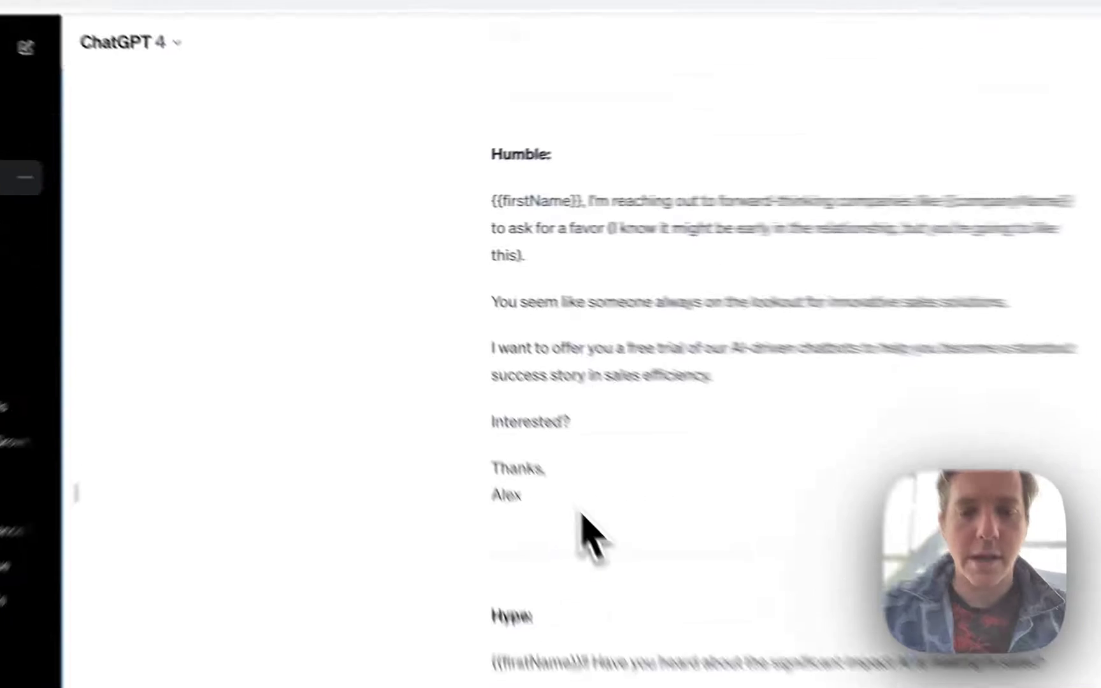
pyautogui.moveTo(485, 399); pyautogui.dragTo(447, 246)
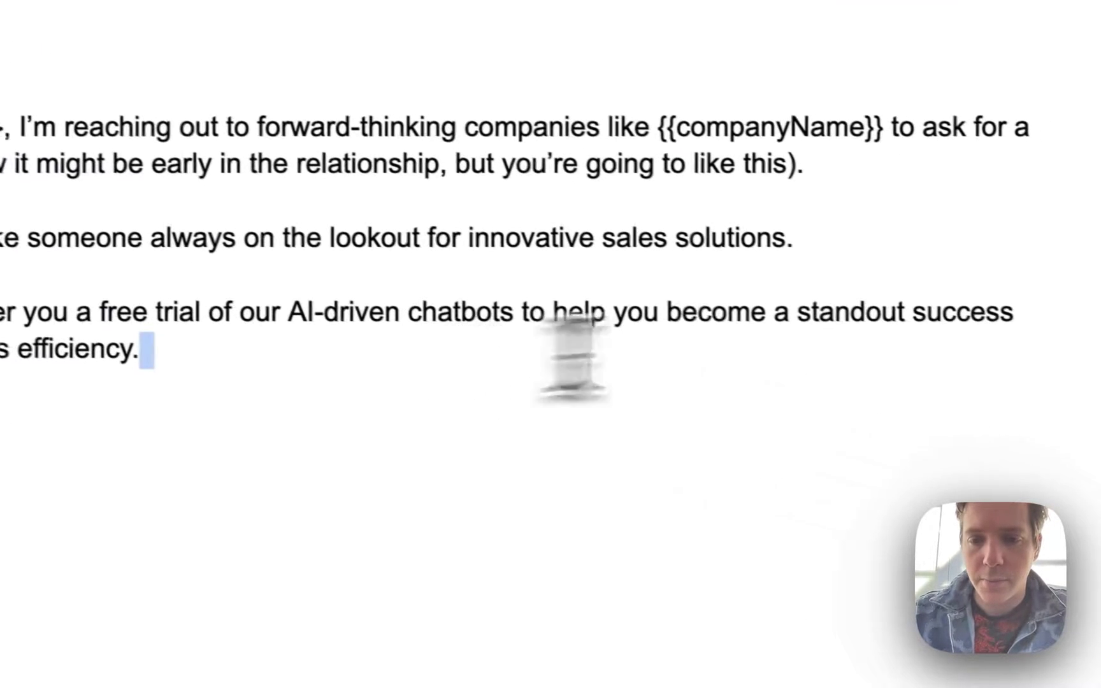
pyautogui.moveTo(572, 357); pyautogui.dragTo(667, 313)
pyautogui.write('increase')
pyautogui.write(' your response ')
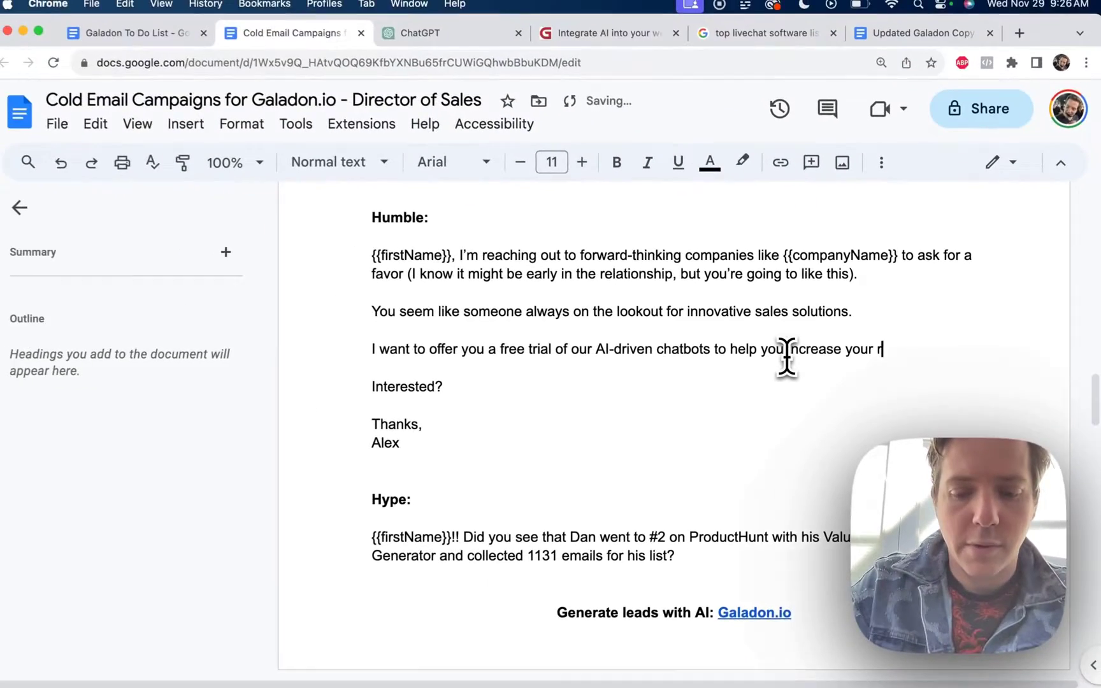
pyautogui.write('speed and ')
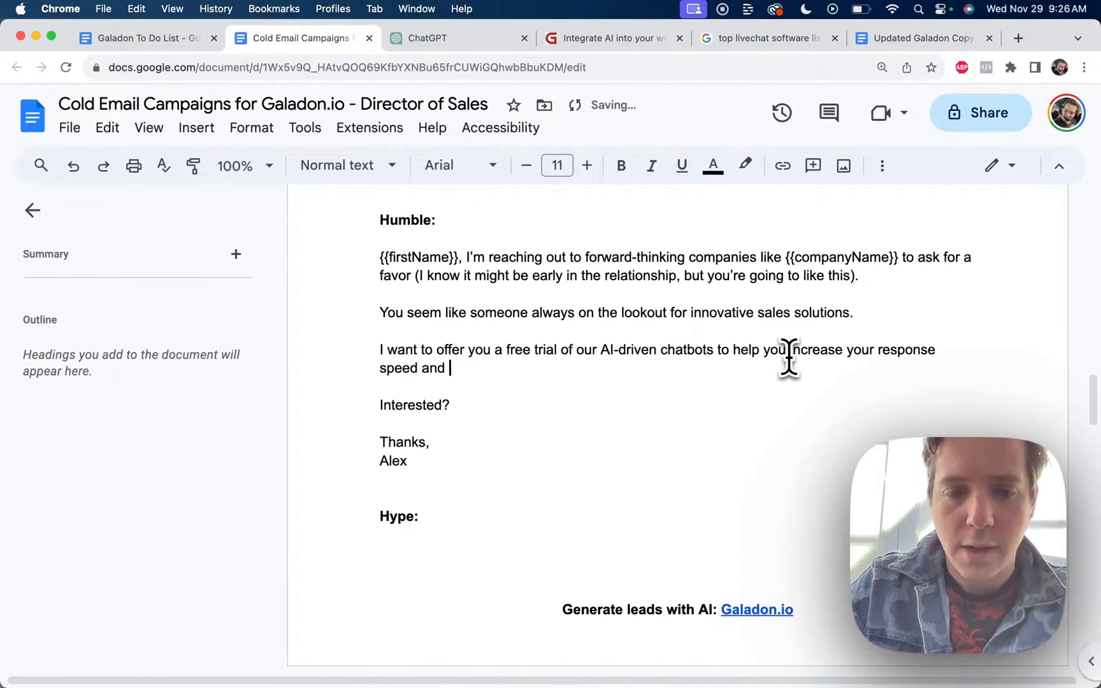
pyautogui.write('convers')
pyautogui.write('ion rates')
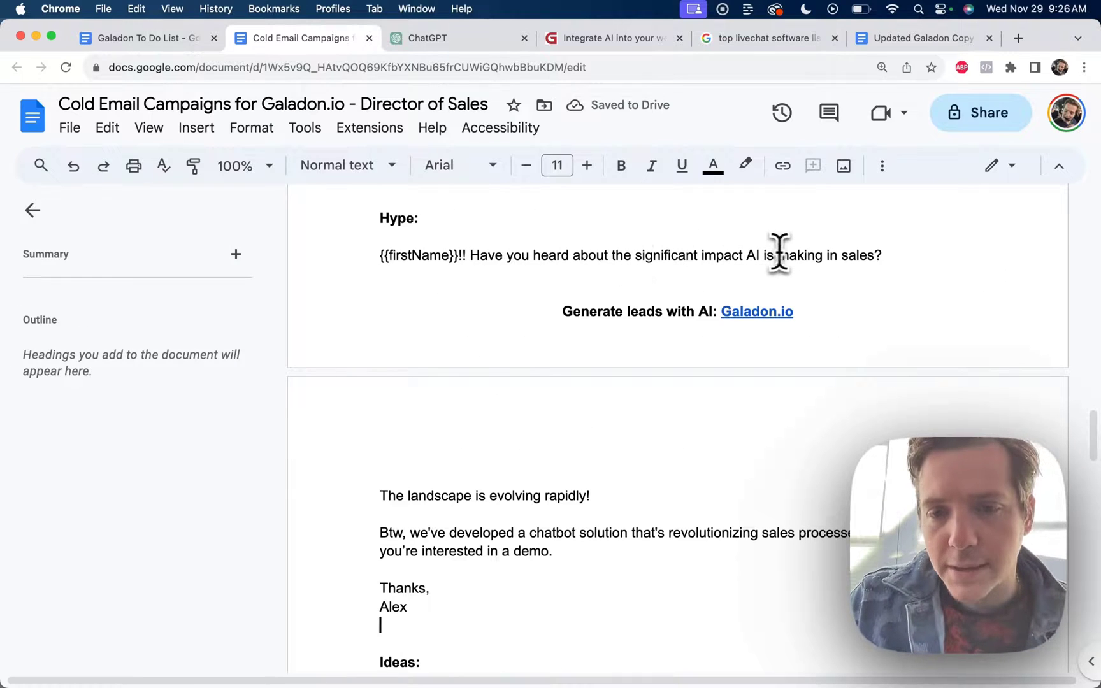
# Rewrite the Hype email's head-to-head competitions opener, change 'marketing' to 'sales', and add 'chatbots' after 'these'.
pyautogui.scroll(-3, 834, 258)
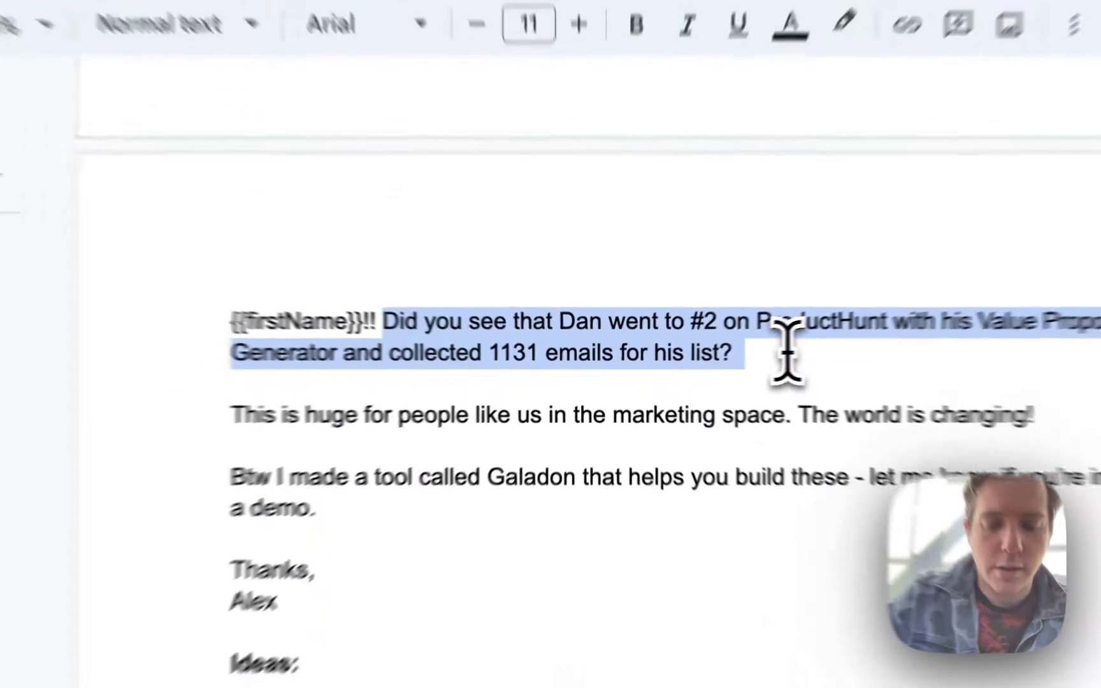
pyautogui.write('Have you heard that AI chatbots are outperforming sales re')
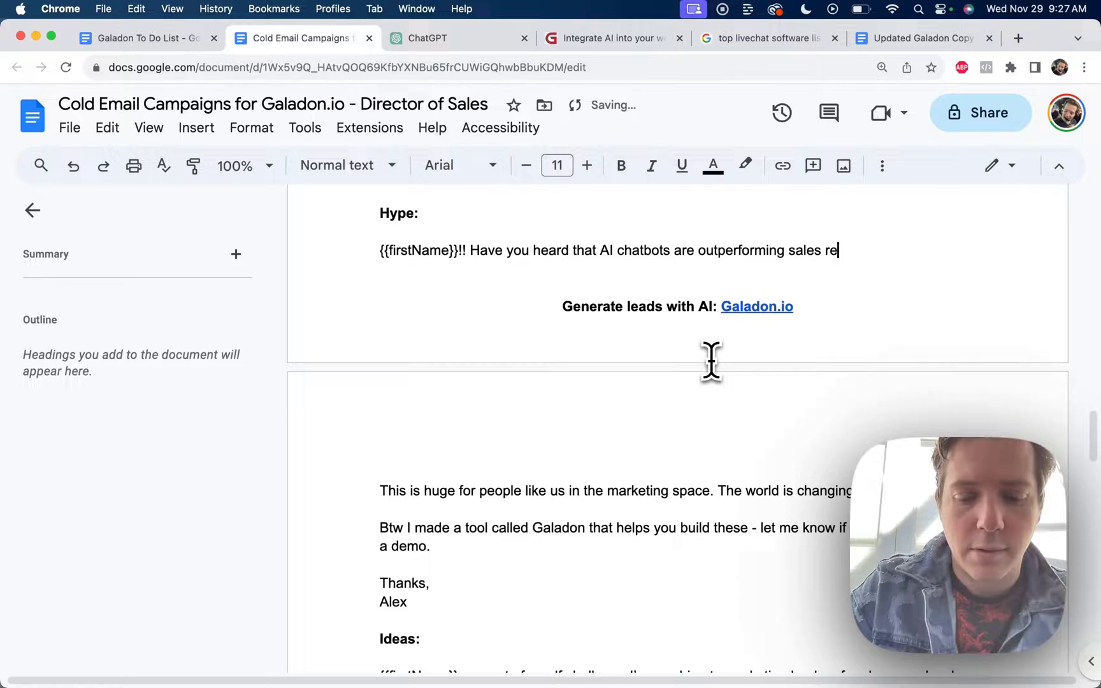
pyautogui.write('ad competitions?')
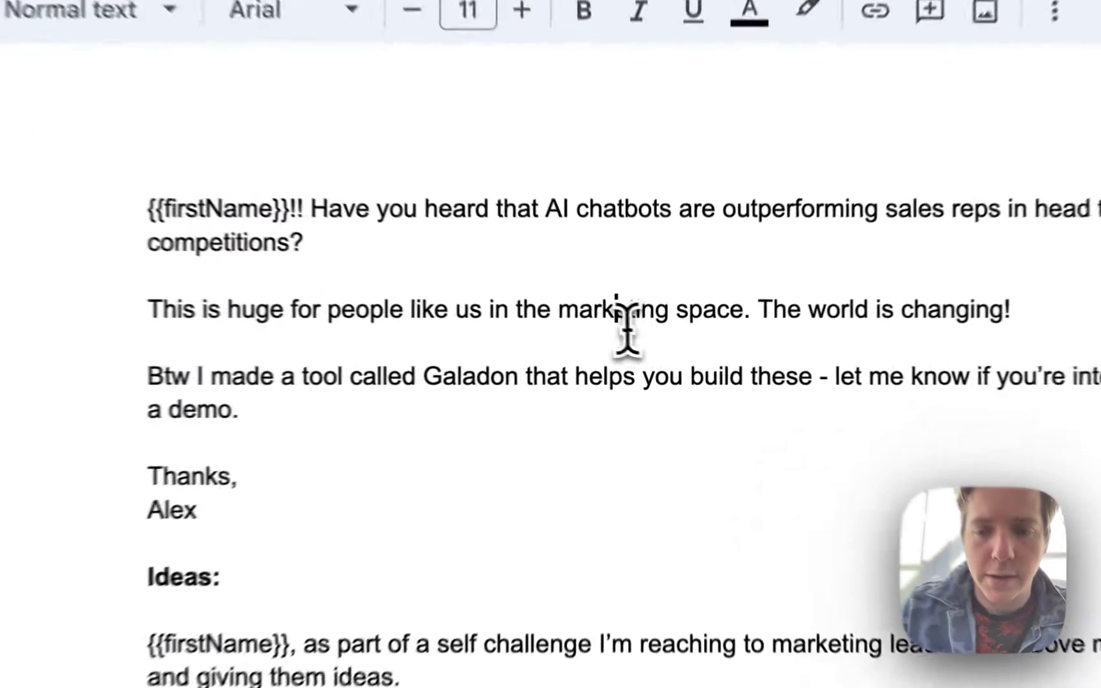
pyautogui.doubleClick(626, 318)
pyautogui.write('sales')
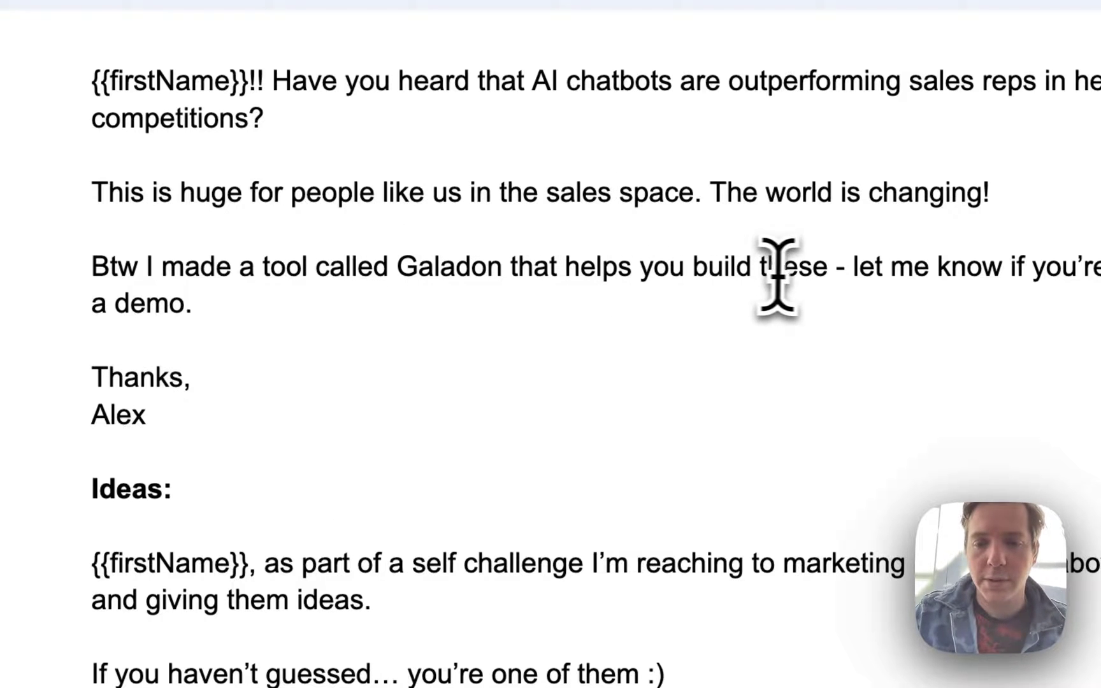
pyautogui.click(825, 268)
pyautogui.write('chatbots')
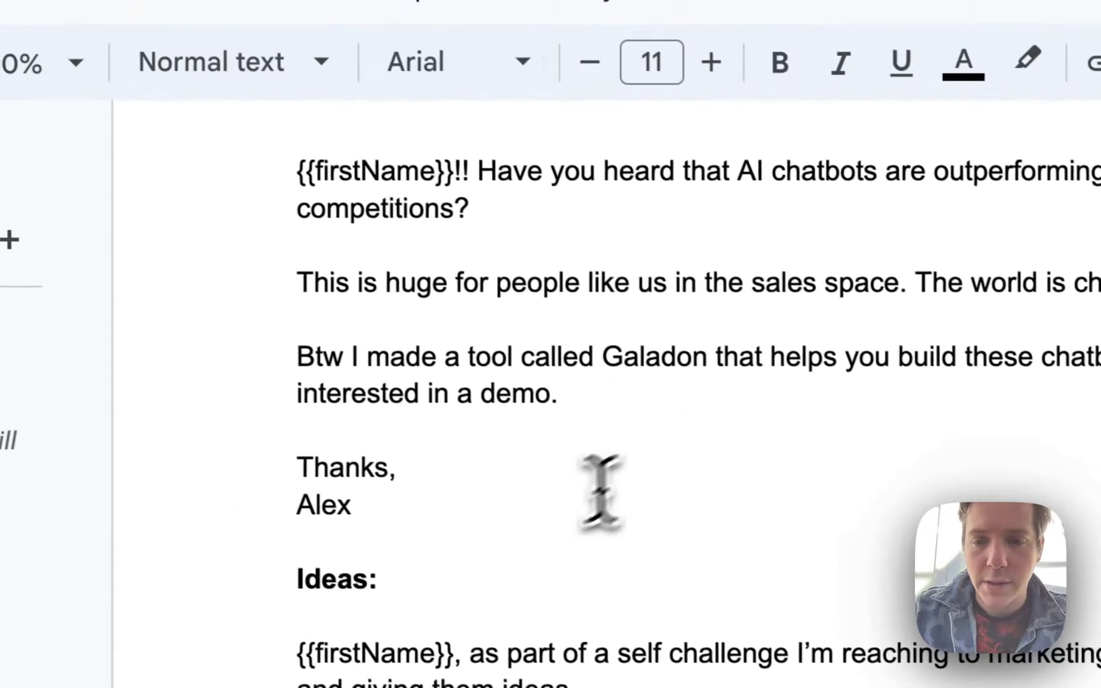
pyautogui.click(555, 420)
pyautogui.scroll(-7, 585, 355)
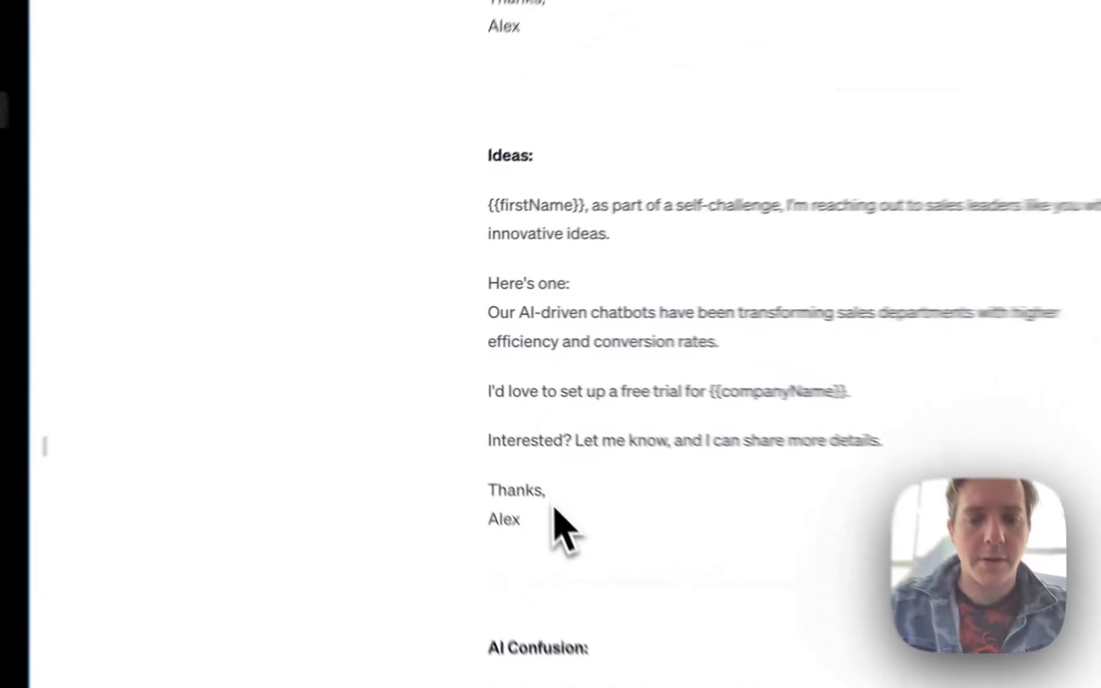
# Replace the doc's AI confusion email body with ChatGPT's AI Confusion rewrite.
pyautogui.moveTo(553, 510); pyautogui.dragTo(488, 201)
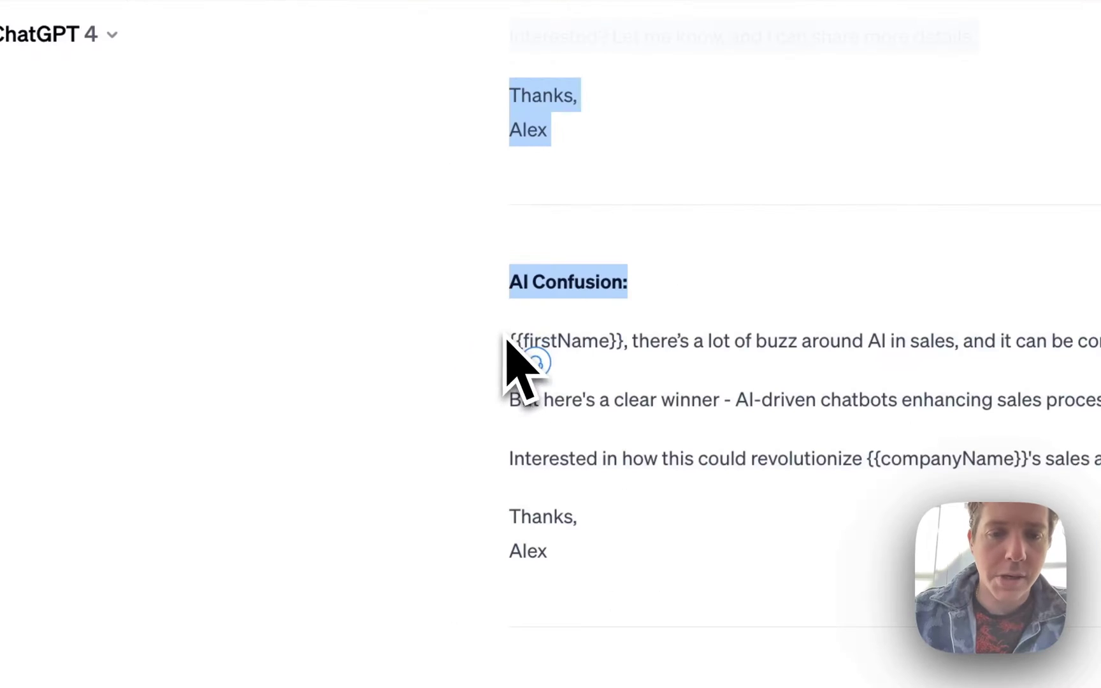
pyautogui.moveTo(429, 255); pyautogui.dragTo(463, 370)
pyautogui.click(447, 29)
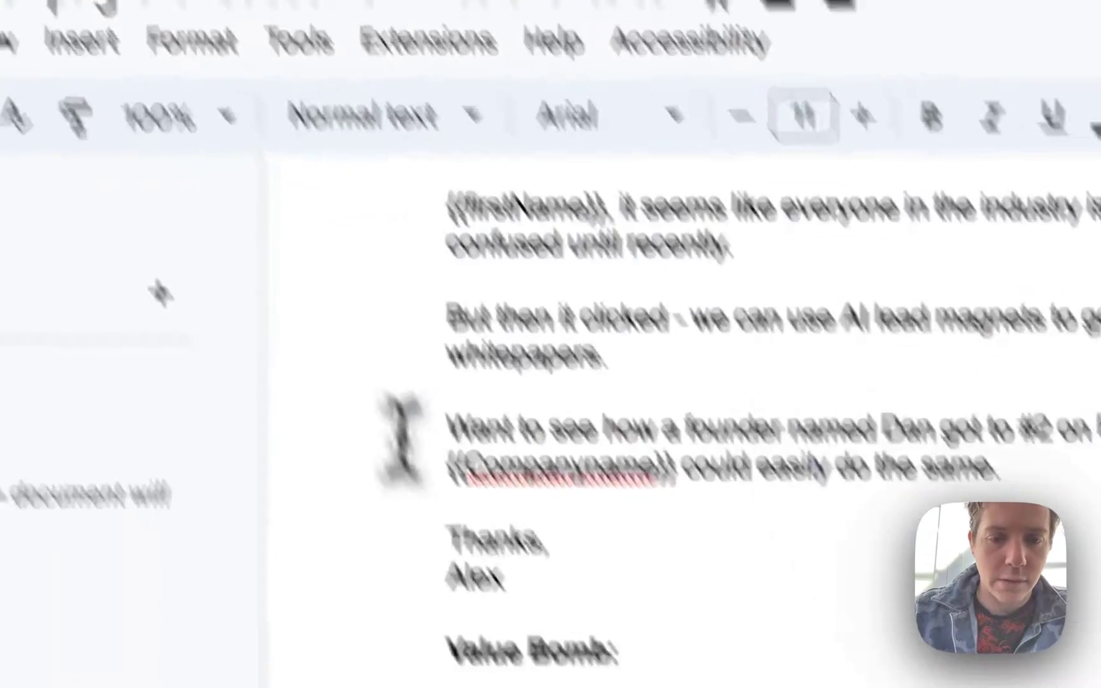
pyautogui.hotkey('ctrl', 'v')
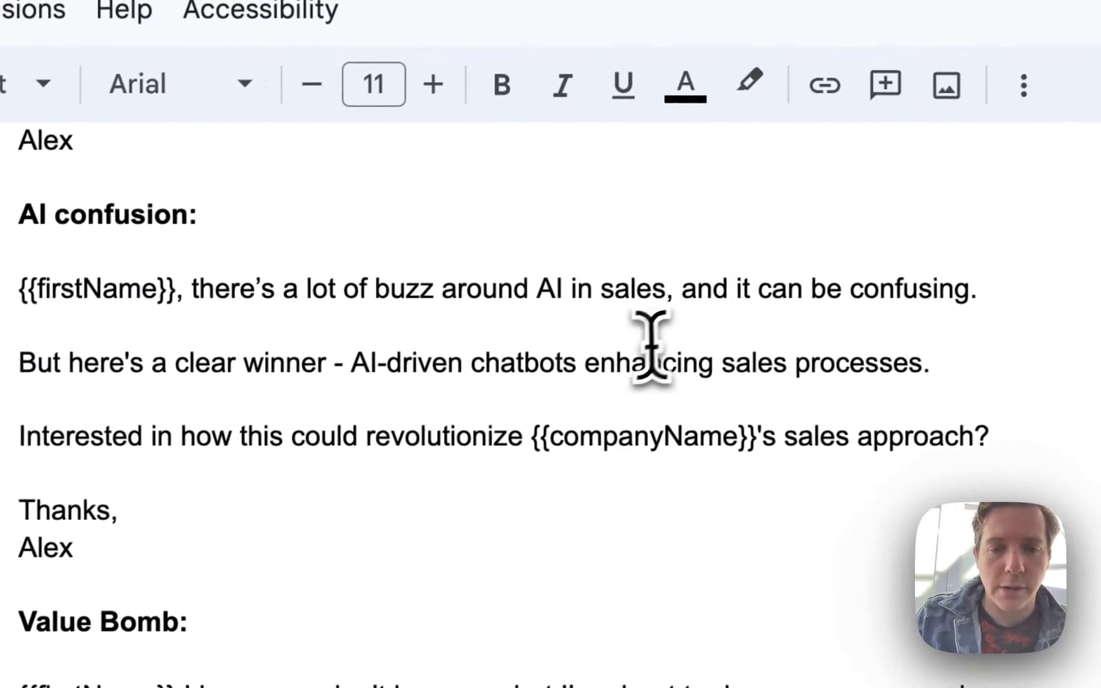
# Reword the second line so chatbots respond faster and more accurately, and revise the closing question.
pyautogui.click(649, 348)
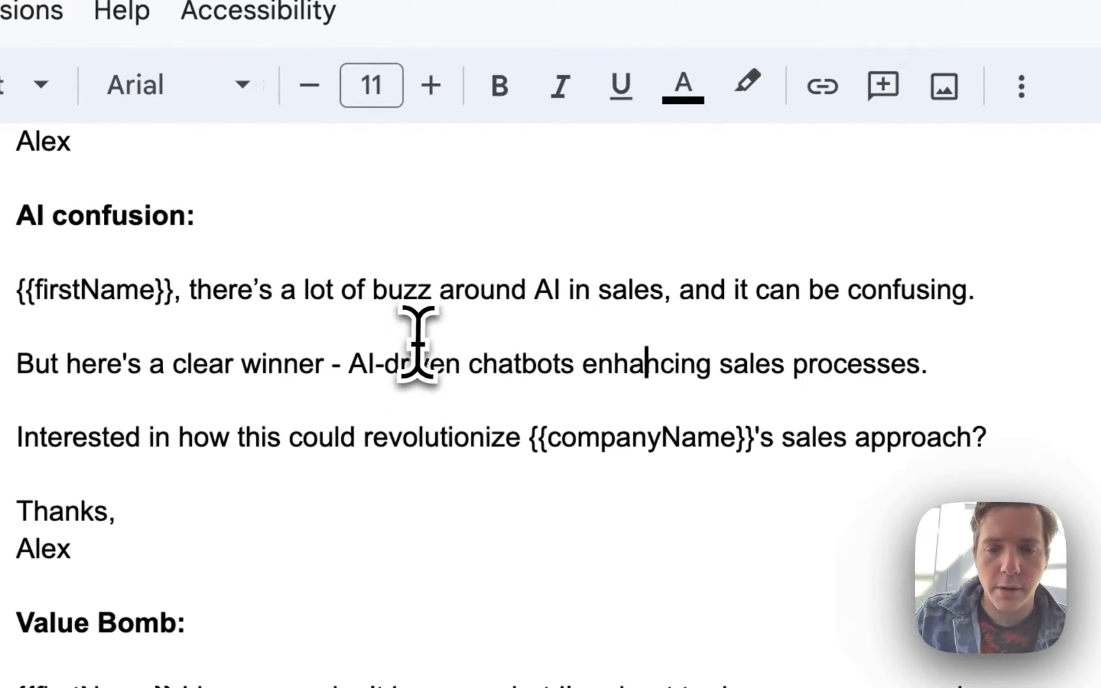
pyautogui.moveTo(581, 364); pyautogui.dragTo(928, 365)
pyautogui.write('can response faster and more accurately t')
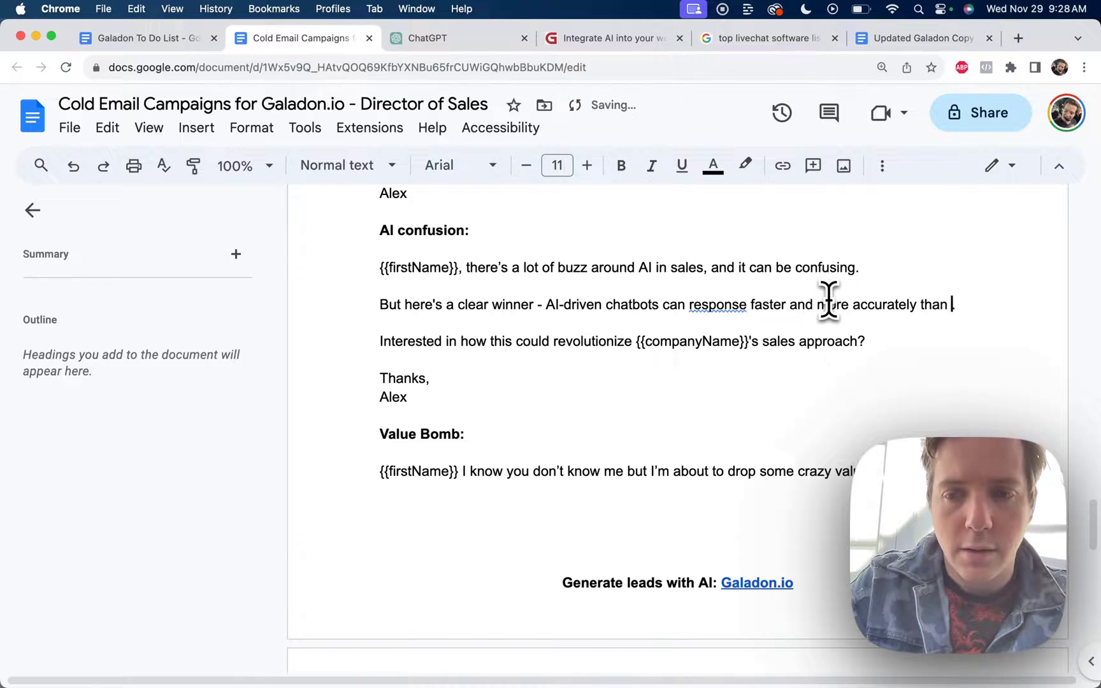
pyautogui.write('you')
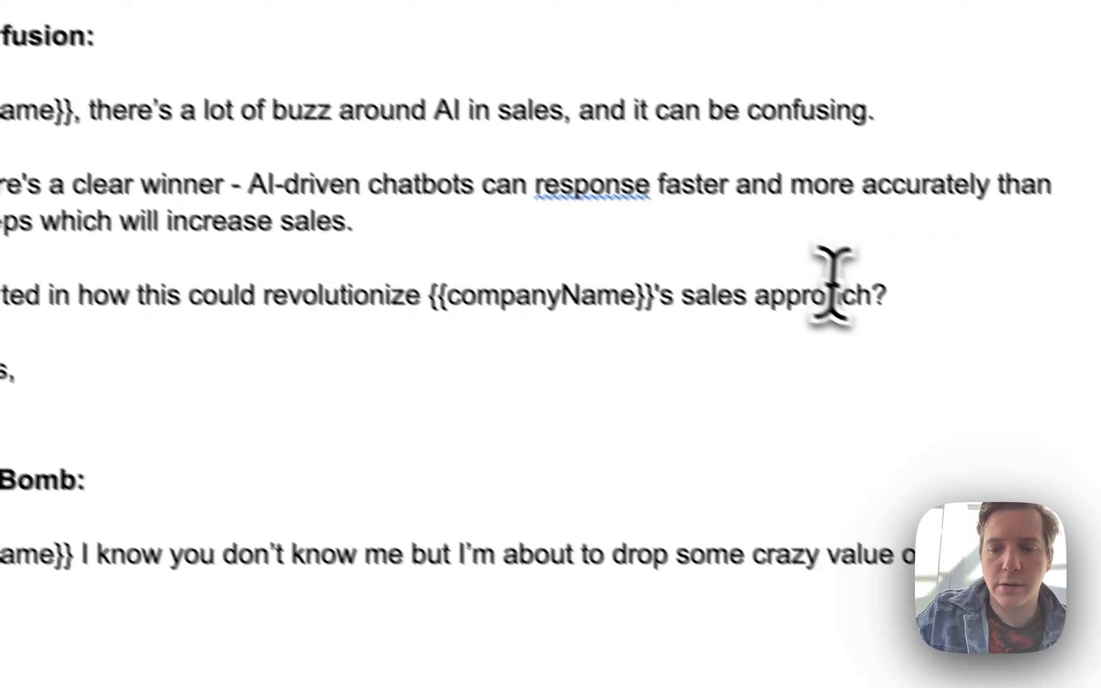
pyautogui.moveTo(856, 361); pyautogui.dragTo(780, 361)
pyautogui.doubleClick(327, 265)
pyautogui.write('makle')
pyautogui.press('BackSpace')
pyautogui.press('BackSpace')
pyautogui.write('e')
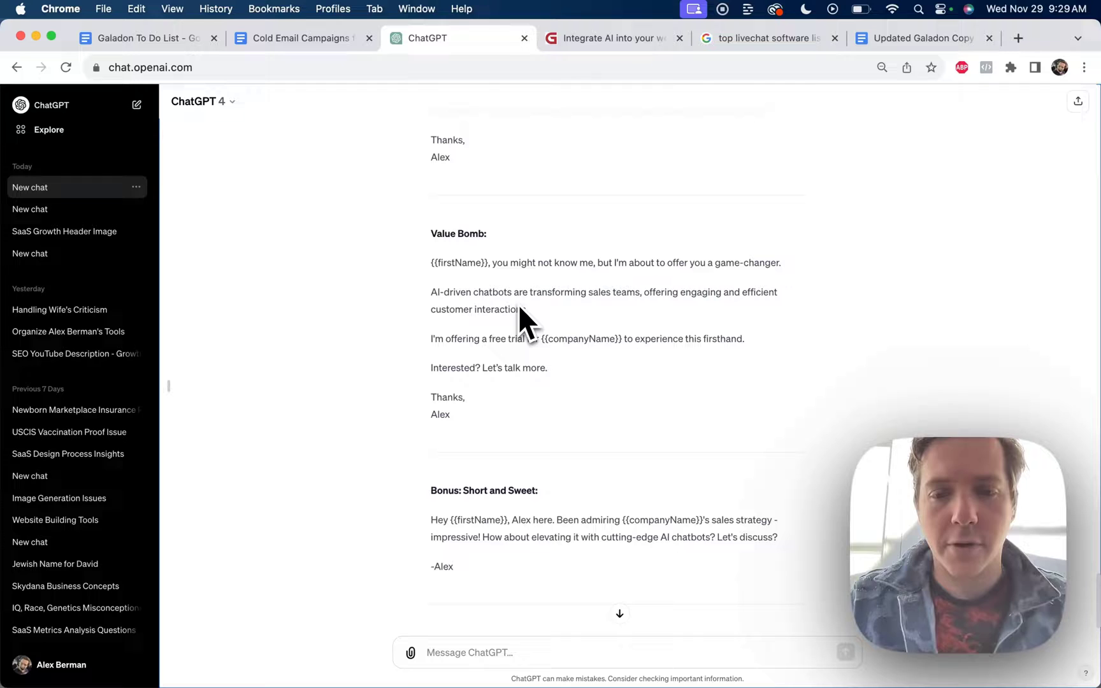
# Paste ChatGPT's full Value Bomb email over the doc's Value Bomb body.
pyautogui.moveTo(531, 351); pyautogui.dragTo(568, 442)
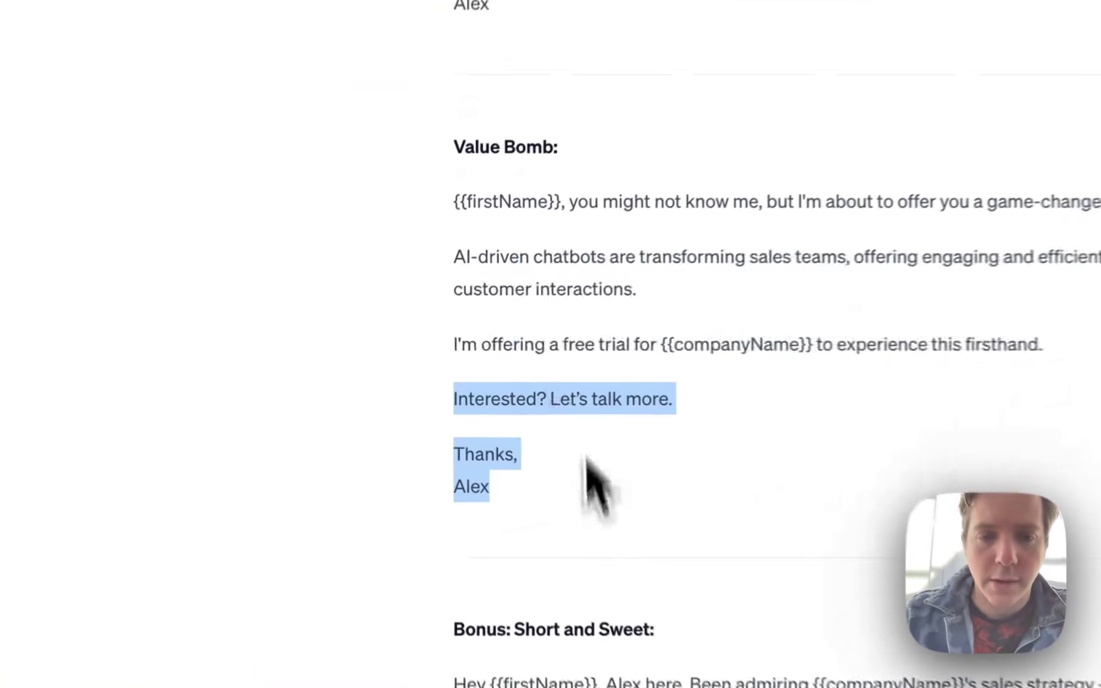
pyautogui.click(444, 208)
pyautogui.moveTo(440, 207); pyautogui.dragTo(512, 447)
pyautogui.click(509, 469)
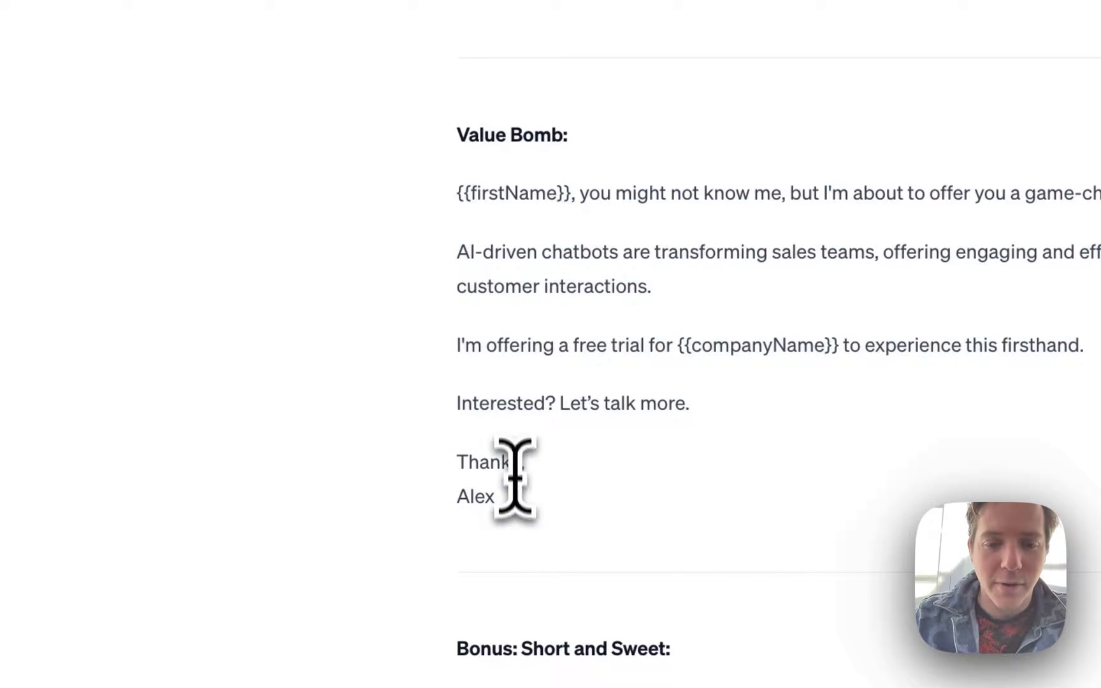
pyautogui.moveTo(516, 536); pyautogui.dragTo(472, 220)
pyautogui.click(408, 26)
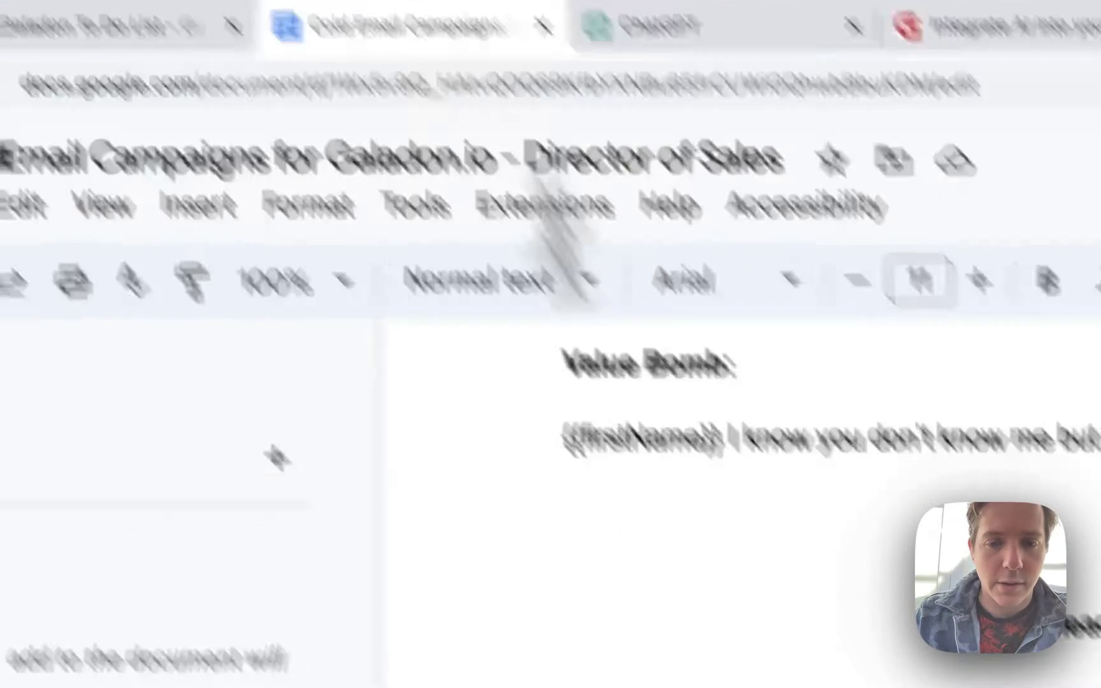
pyautogui.press('super+v')
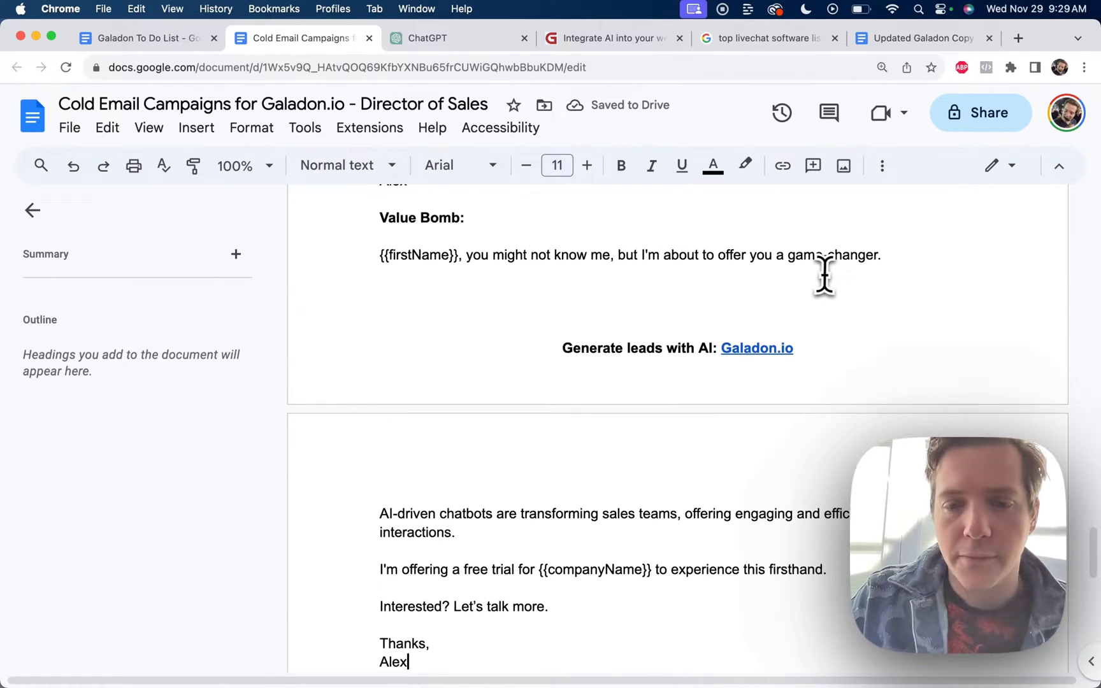
# Rewrite the second line: chatbots respond faster and more accurately than humans, increasing leads generated.
pyautogui.scroll(-3, 824, 275)
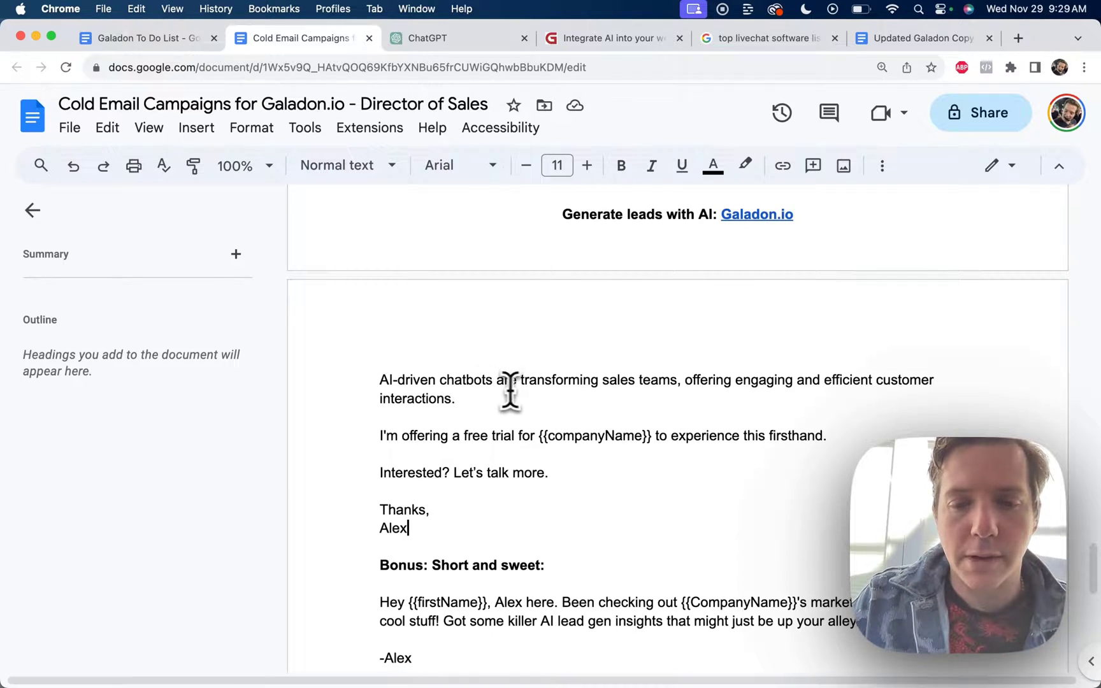
pyautogui.click(685, 380)
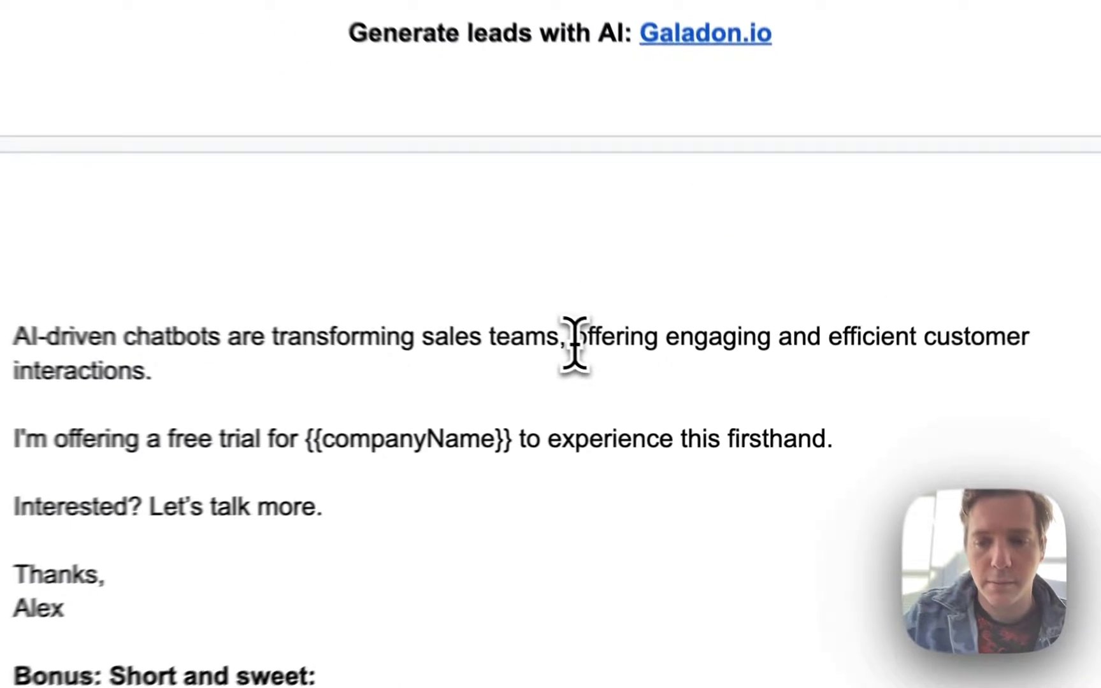
pyautogui.hotkey('shift', 'Down')
pyautogui.write('responding f')
pyautogui.write('aster and ')
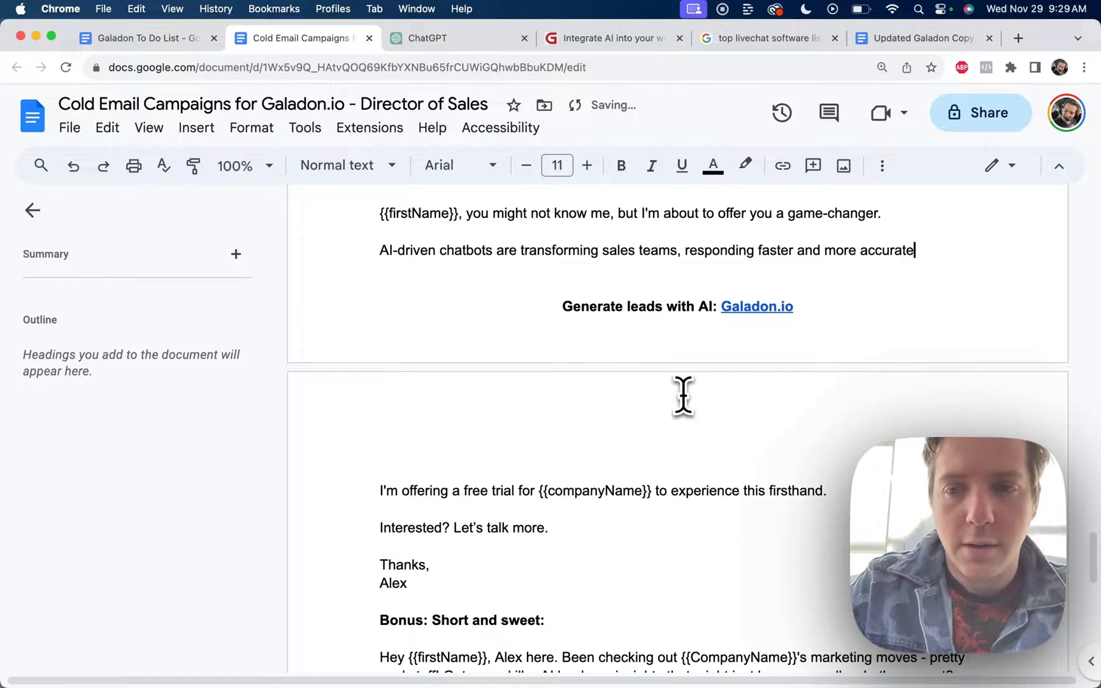
pyautogui.write('more accurately than human')
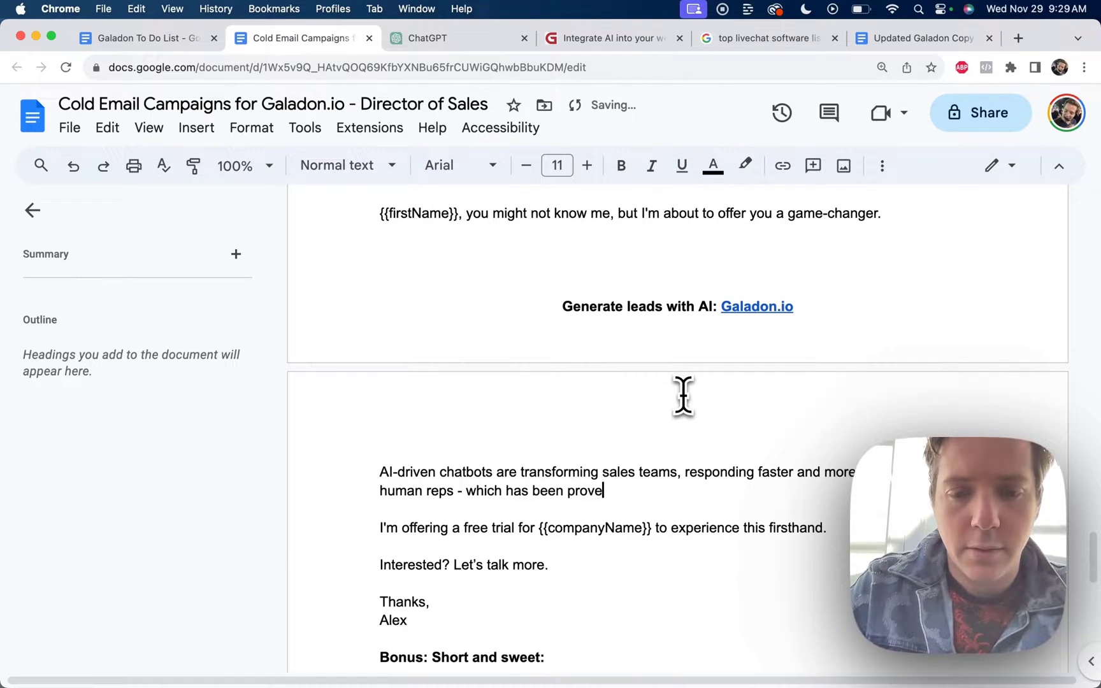
pyautogui.write('rease both leads generated.')
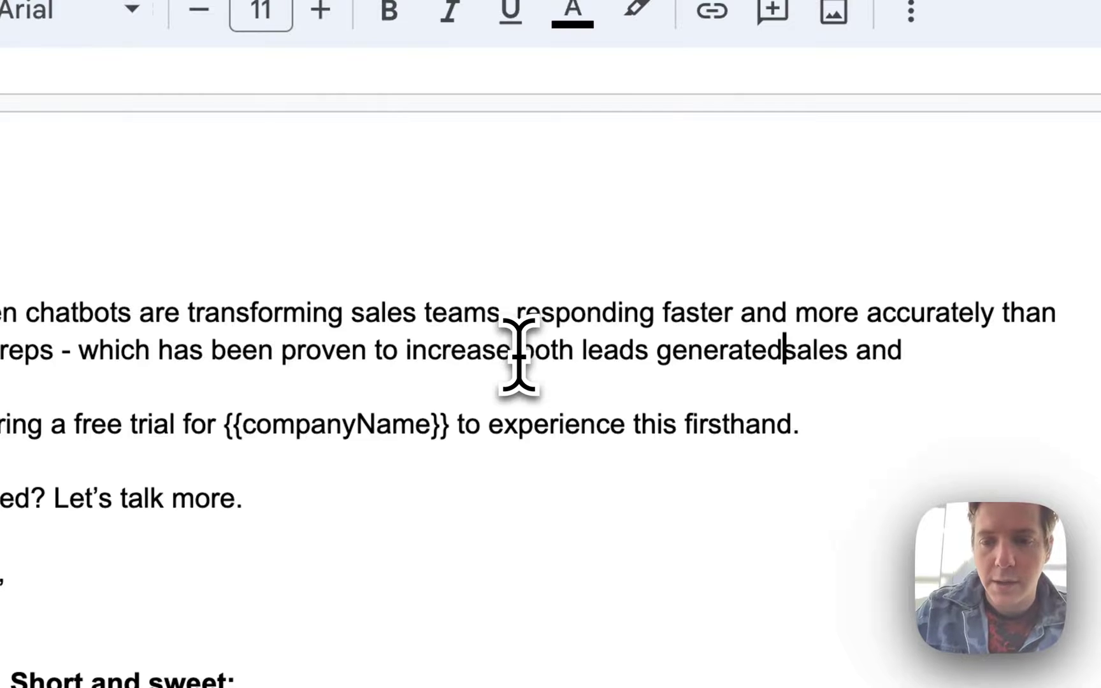
pyautogui.write(' and')
pyautogui.press('End')
pyautogui.press('BackSpace')
pyautogui.press('BackSpace')
pyautogui.press('BackSpace')
pyautogui.press('BackSpace')
pyautogui.write('.')
# Change the closing line to 'Let me know and I can send over access'.
pyautogui.scroll(-1, 433, 432)
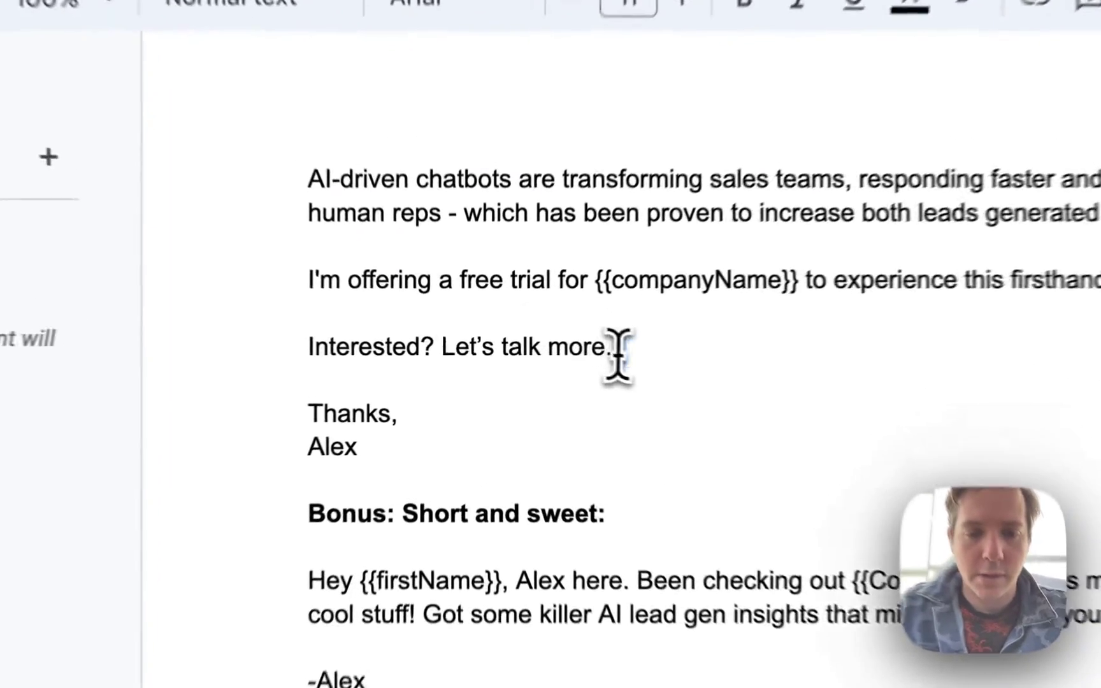
pyautogui.moveTo(553, 360); pyautogui.dragTo(469, 360)
pyautogui.write('me know and I can sen')
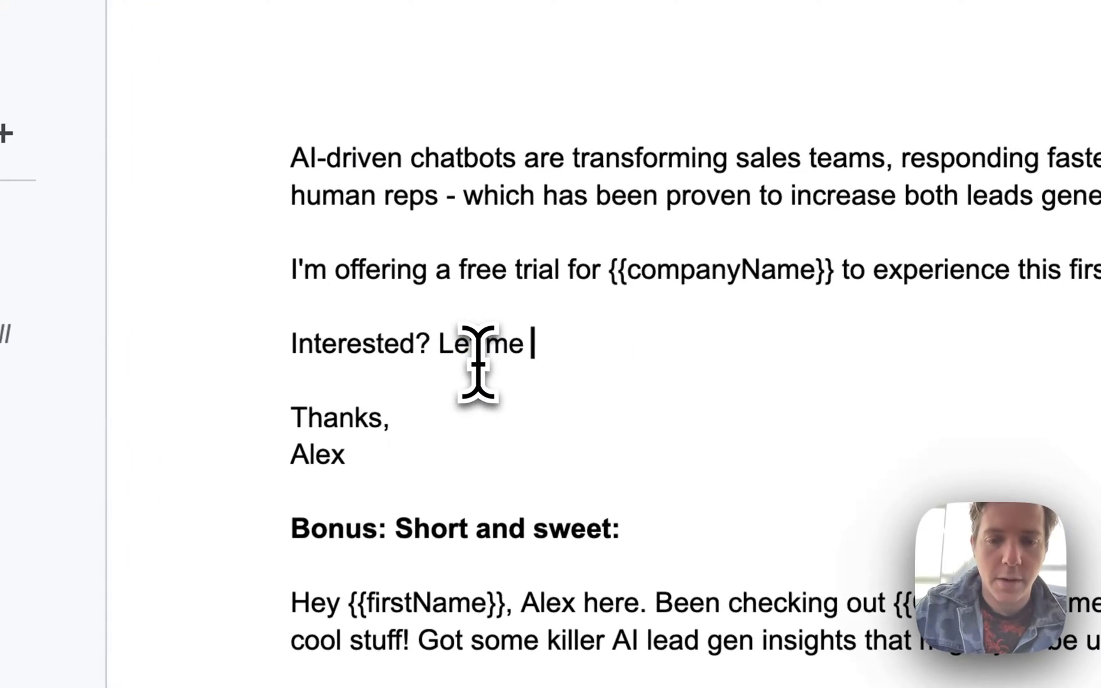
pyautogui.write('d over access.')
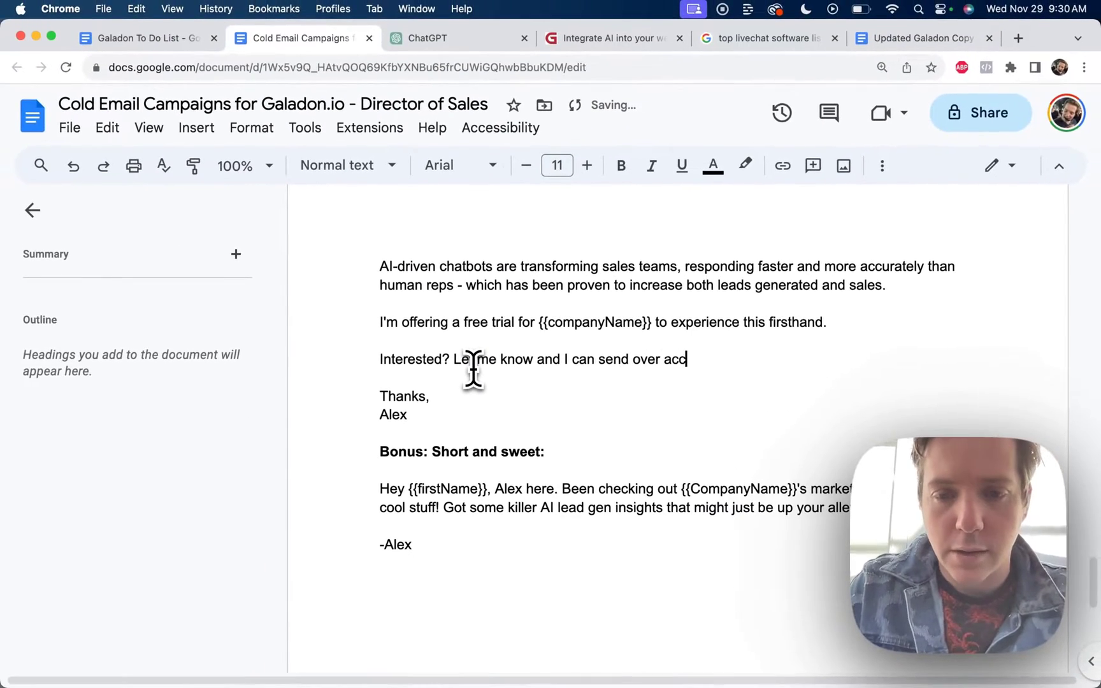
pyautogui.scroll(-3, 452, 383)
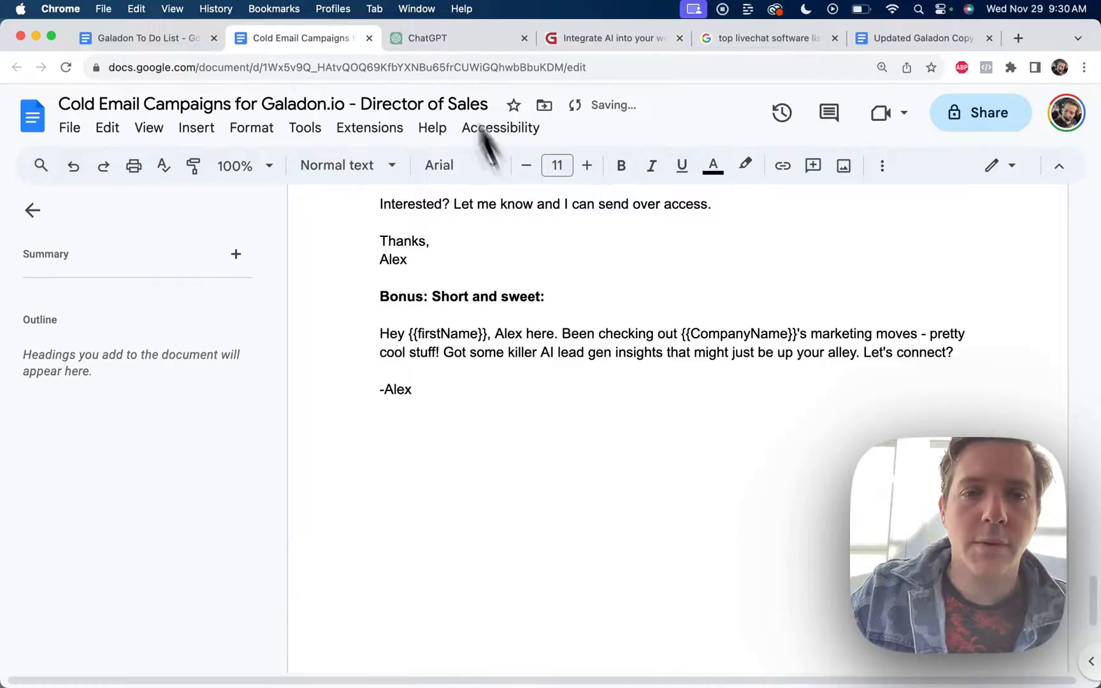
# Copy ChatGPT's Bonus: Short and sweet email and review it at the end of the doc.
pyautogui.click(427, 38)
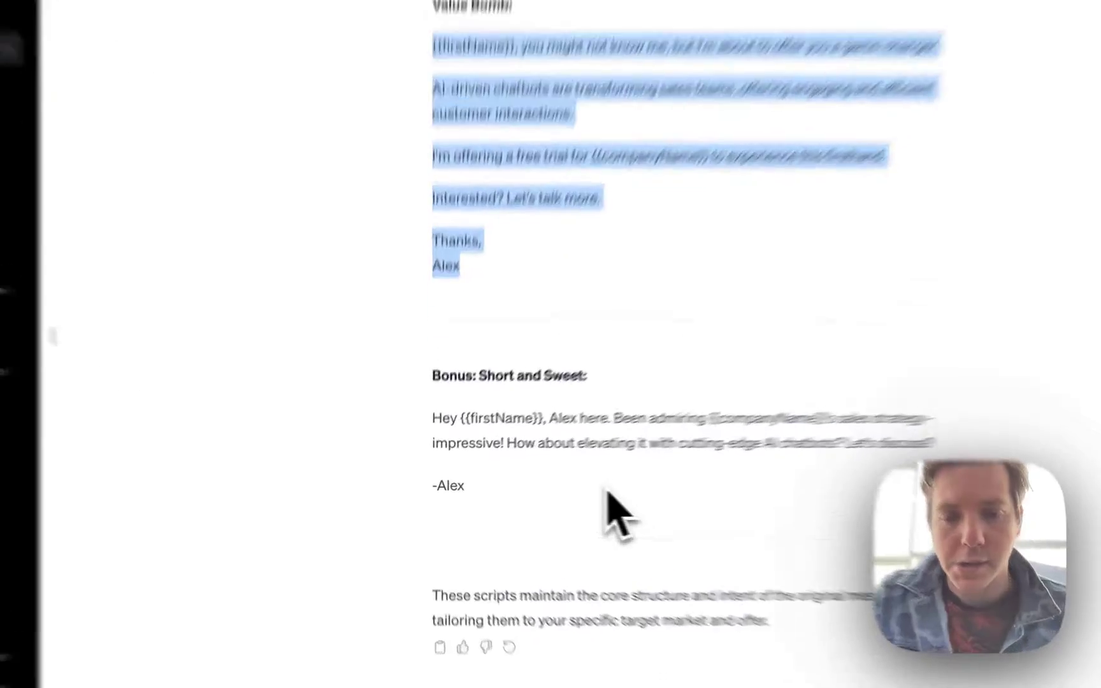
pyautogui.moveTo(491, 491); pyautogui.dragTo(431, 443)
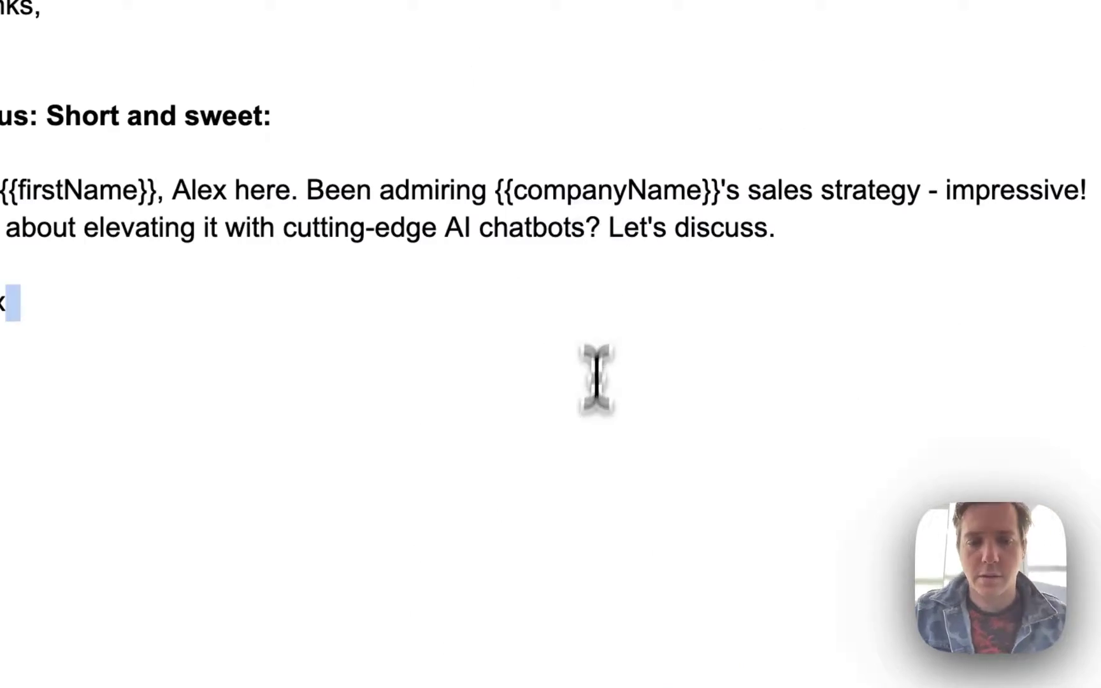
pyautogui.scroll(10, 597, 381)
pyautogui.scroll(-10, 562, 477)
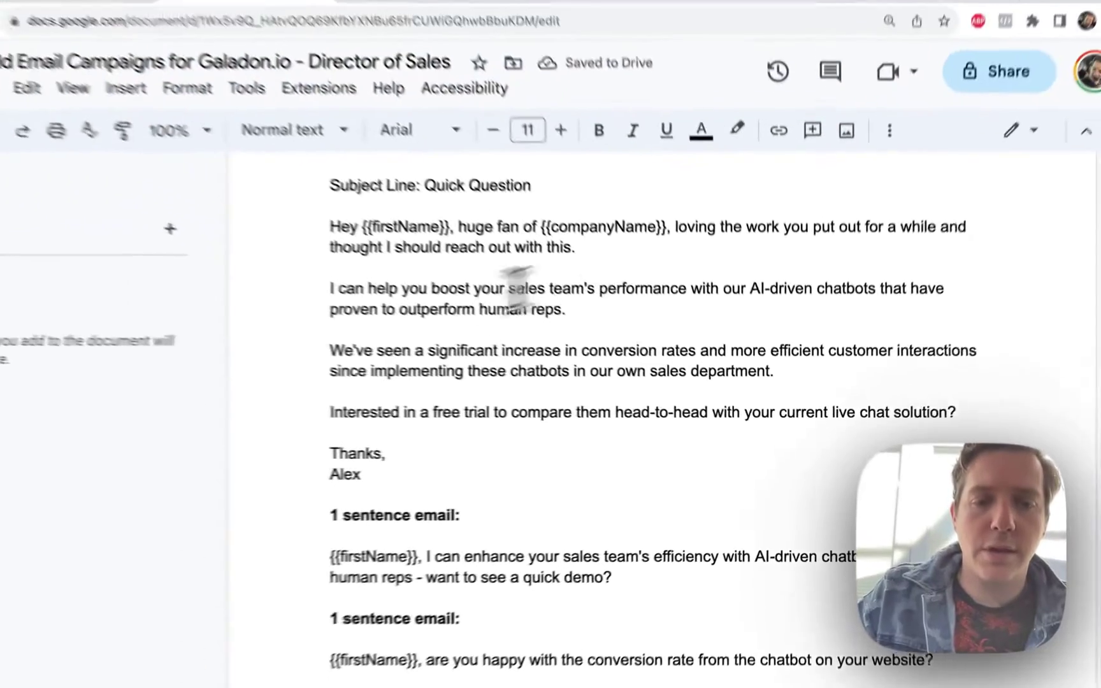
pyautogui.scroll(-5, 518, 287)
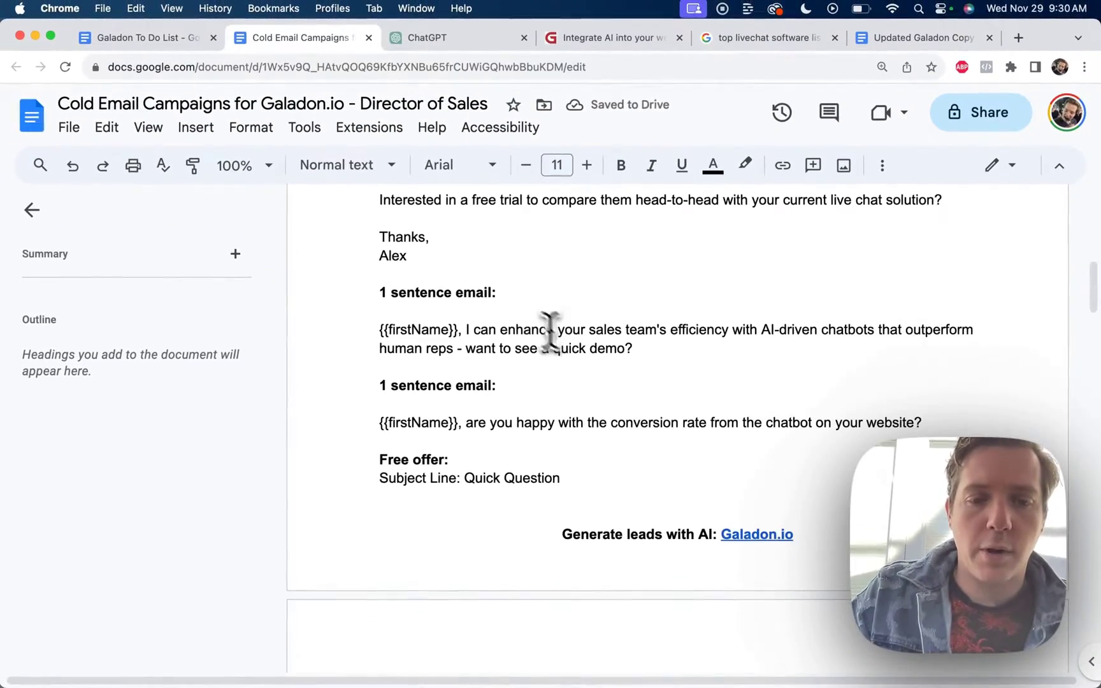
pyautogui.scroll(-3, 504, 315)
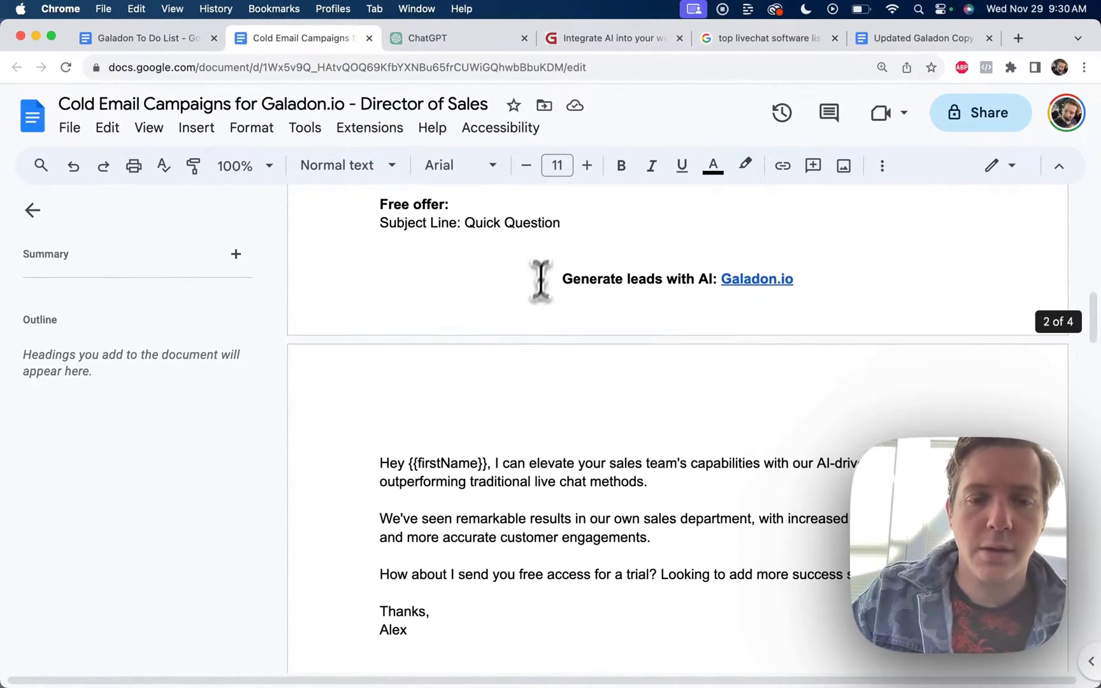
pyautogui.scroll(-7, 478, 306)
pyautogui.scroll(-4, 462, 325)
pyautogui.scroll(-15, 489, 422)
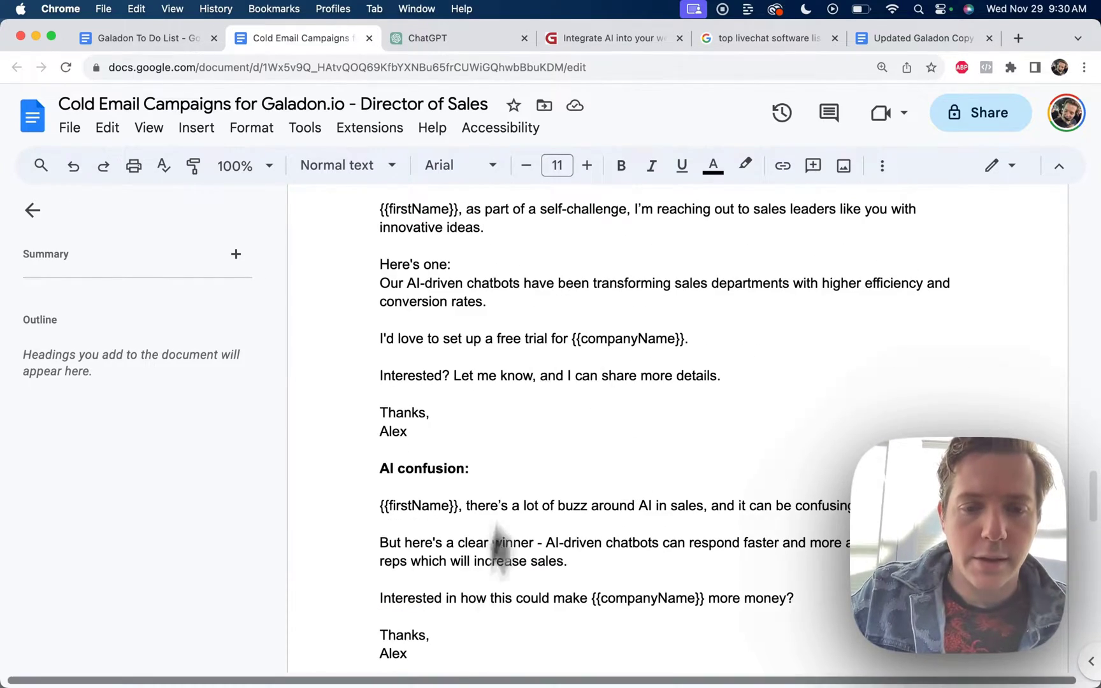
pyautogui.scroll(-10, 504, 545)
pyautogui.scroll(-9, 436, 445)
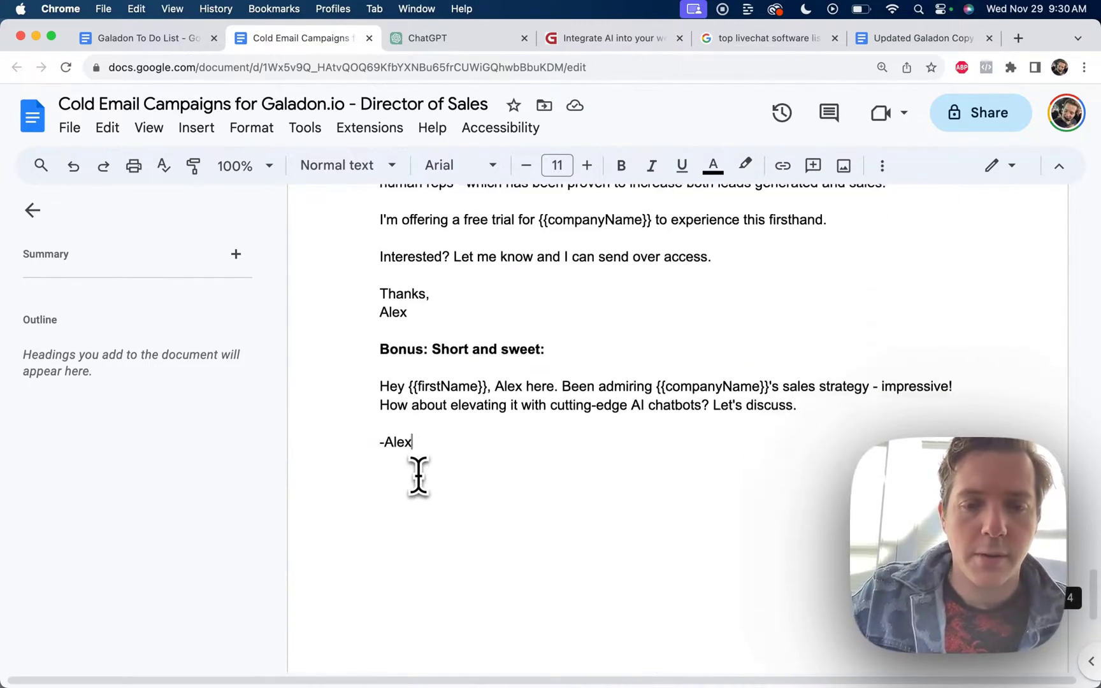
pyautogui.click(418, 474)
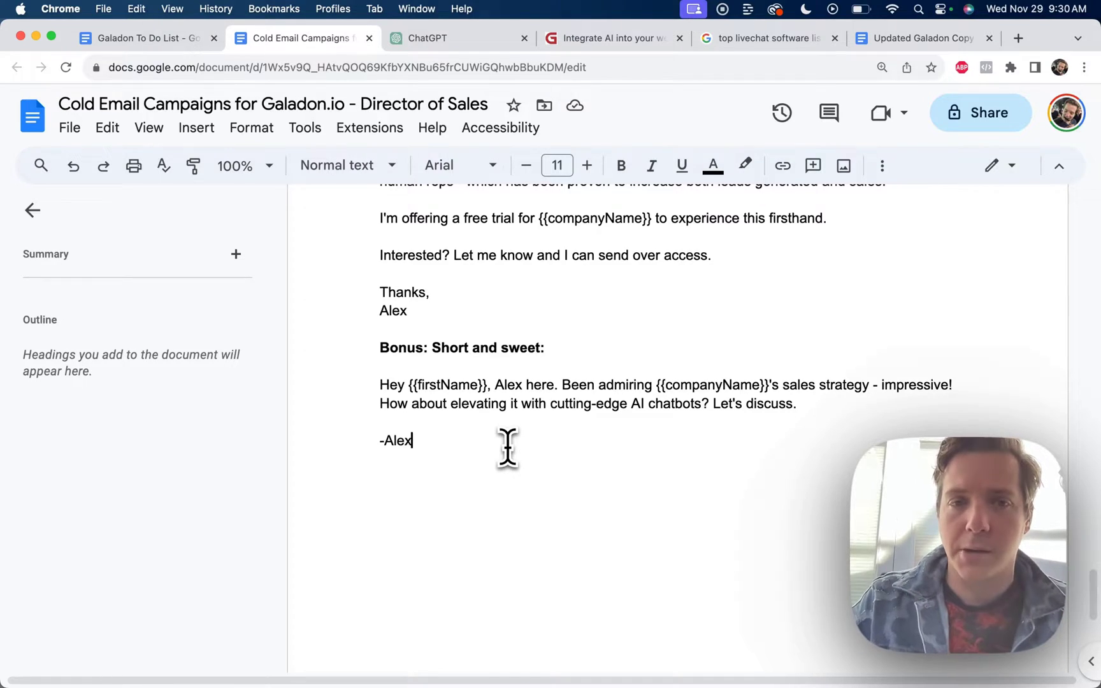
# Go to the Galadon.io homepage and select its 'Build your own AI in under 10 minutes' headline.
pyautogui.click(601, 39)
pyautogui.scroll(5, 446, 319)
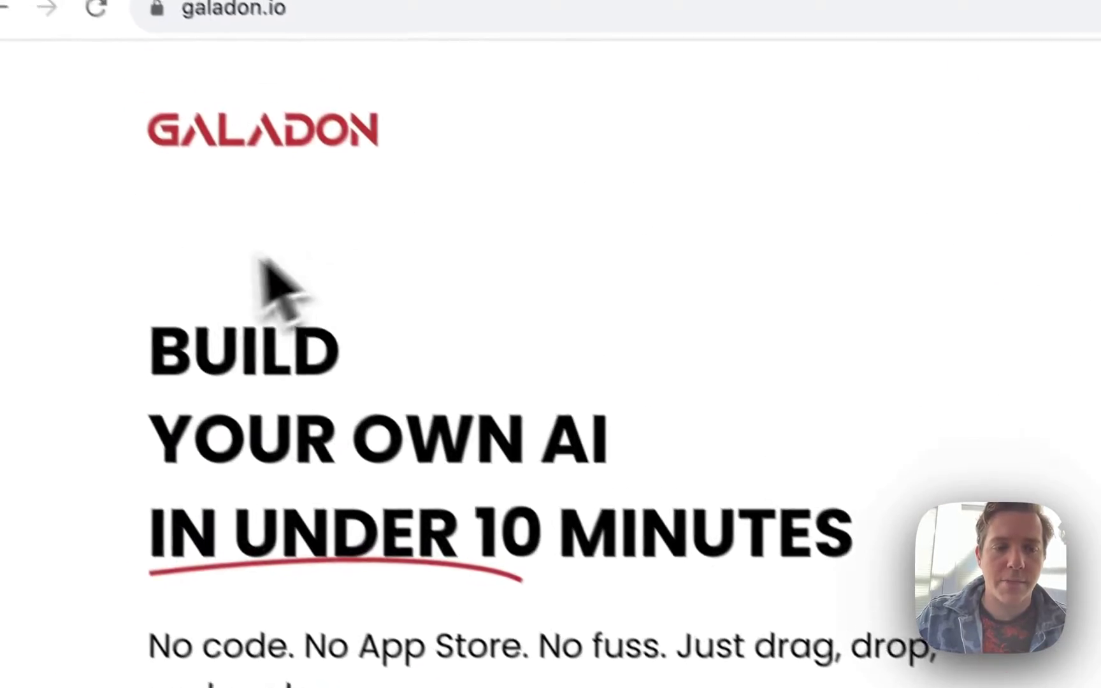
pyautogui.moveTo(21, 9); pyautogui.dragTo(589, 281)
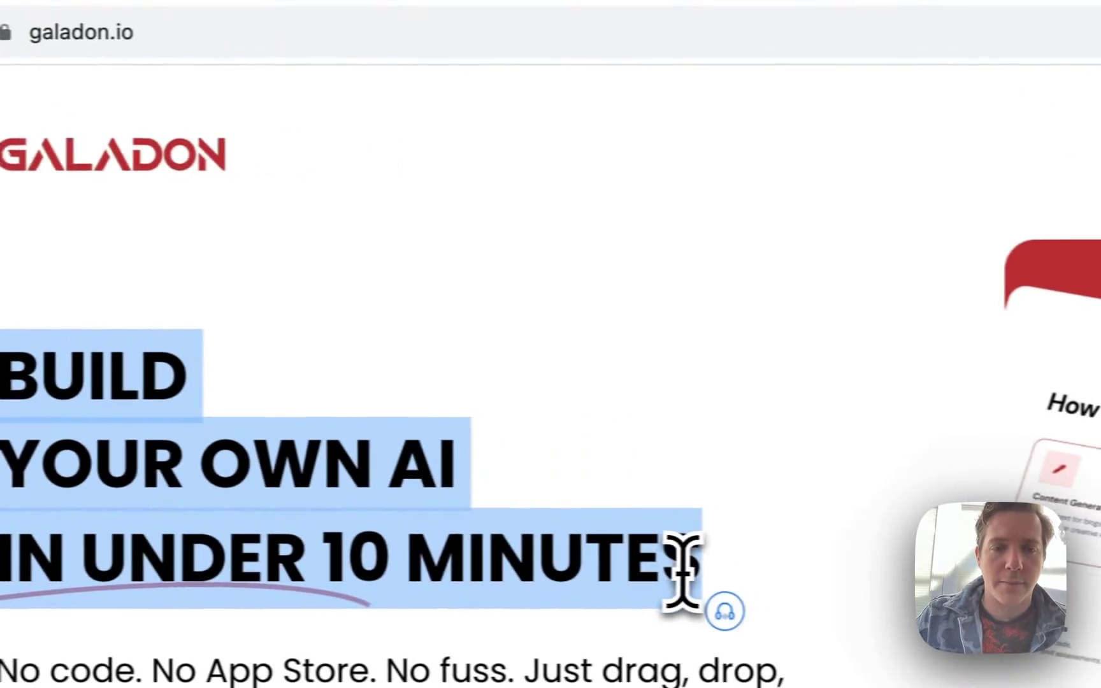